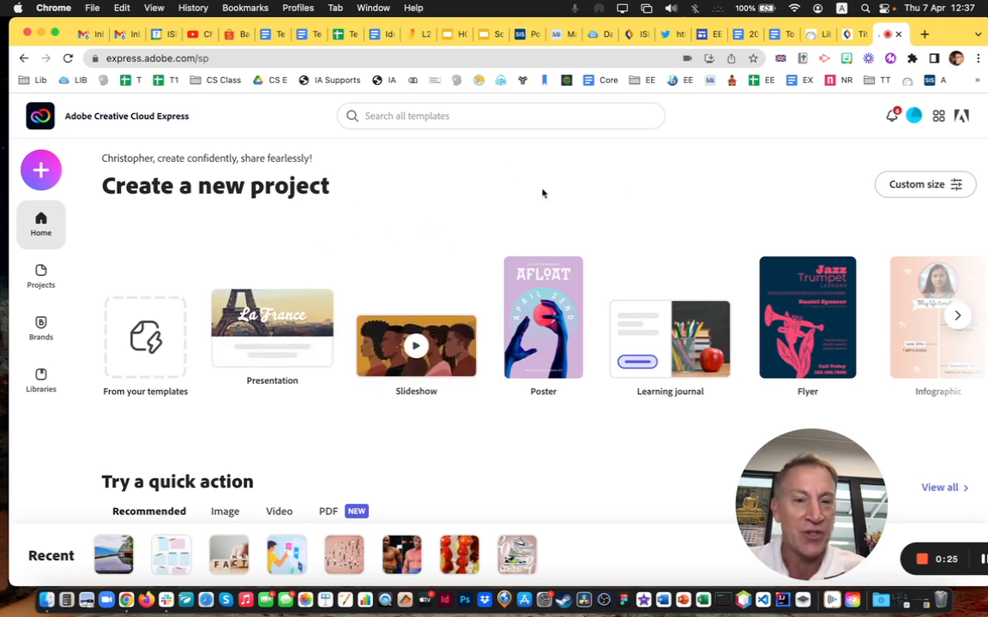
Browse the image and video quick actions on the home page, then return to the recommended ones
scroll(512, 470, "down", 2)
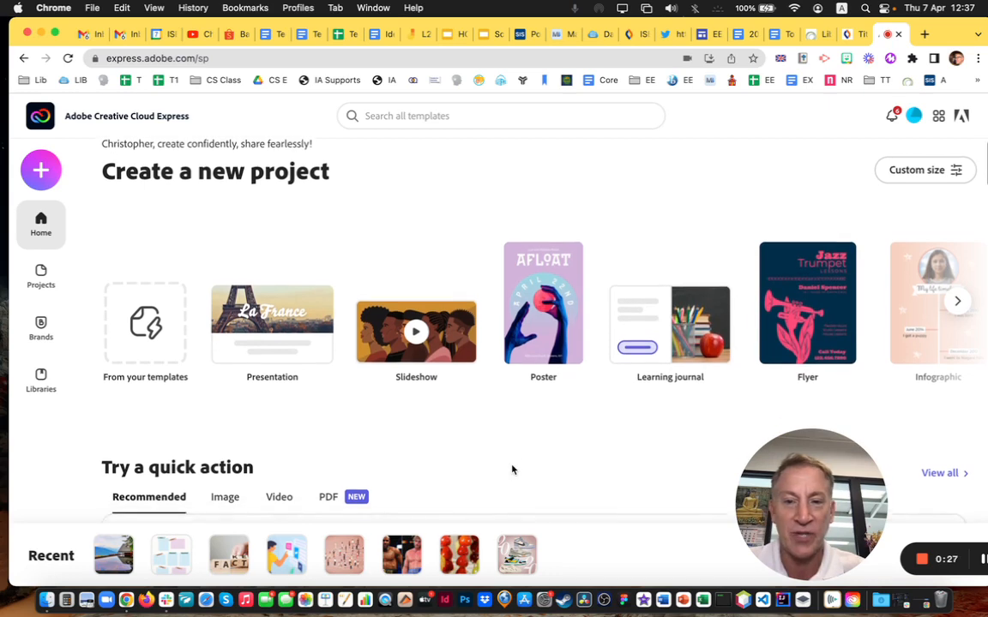
scroll(660, 349, "down", 6)
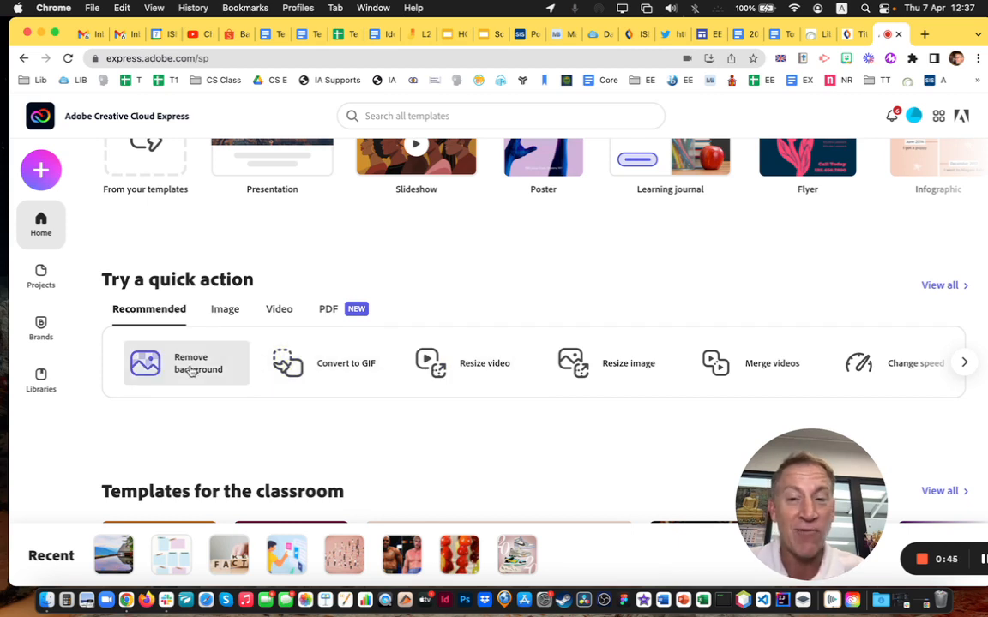
left_click(221, 311)
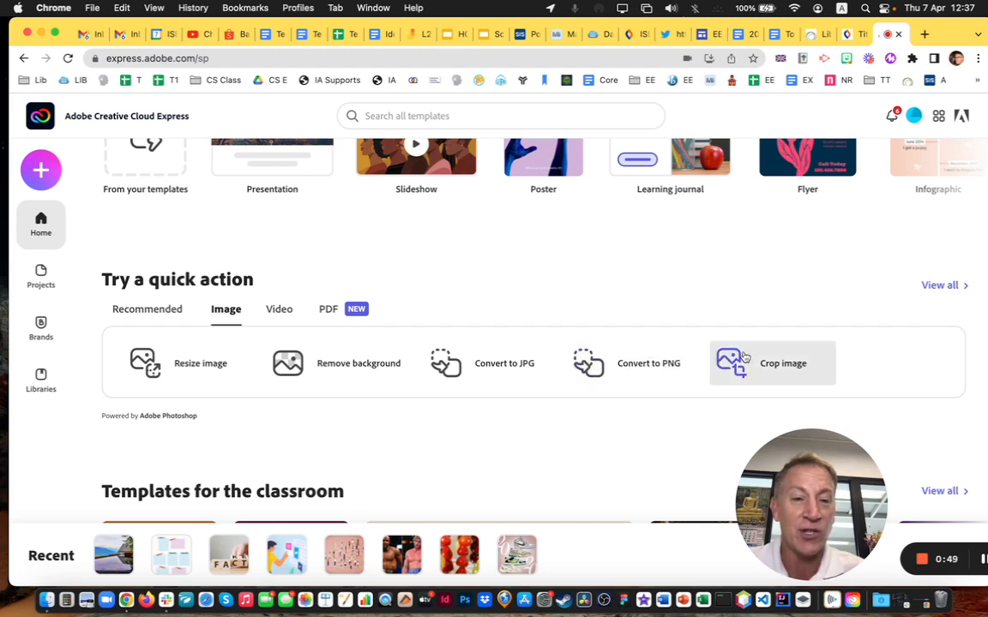
left_click(266, 314)
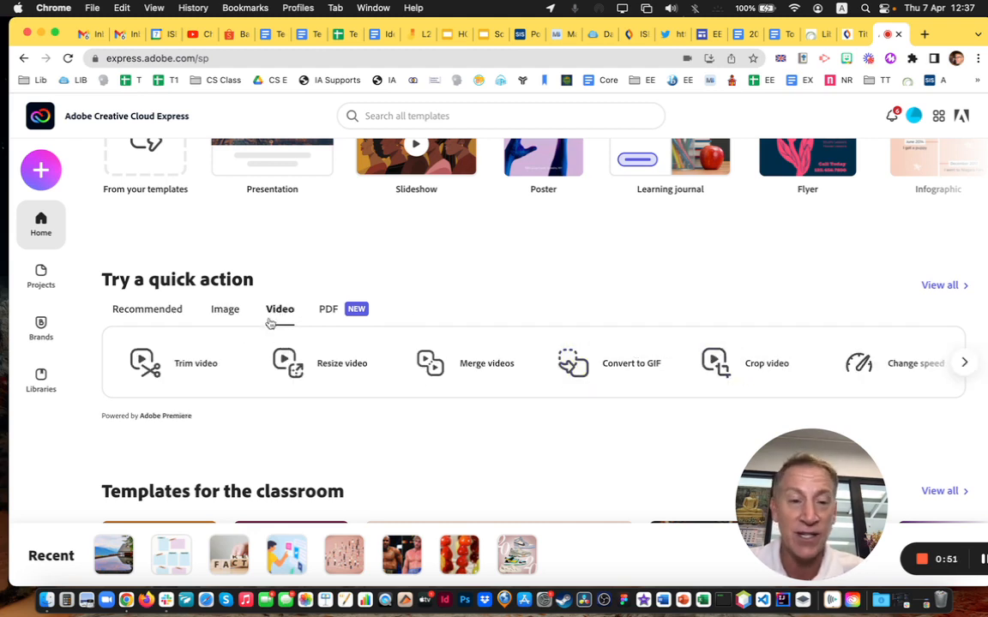
left_click(153, 316)
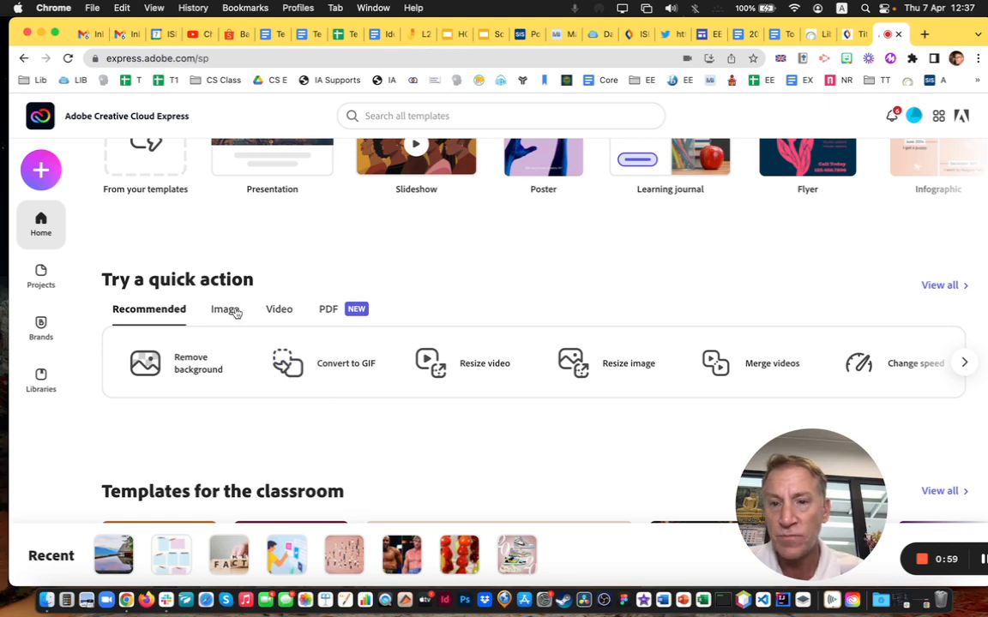
Start a new blank Web page project from the Create new list
scroll(233, 313, "up", 3)
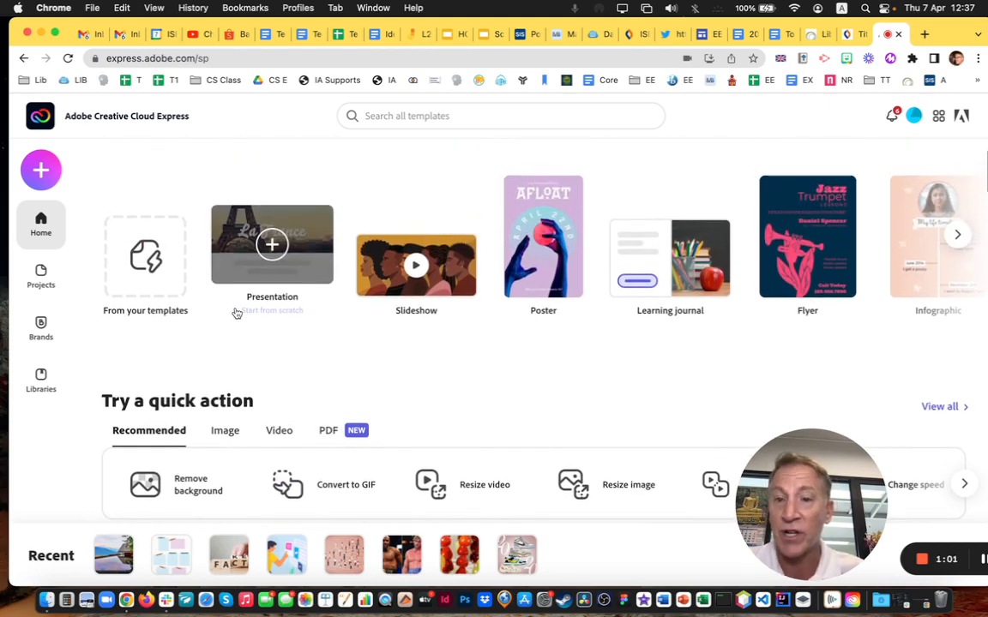
left_click(39, 175)
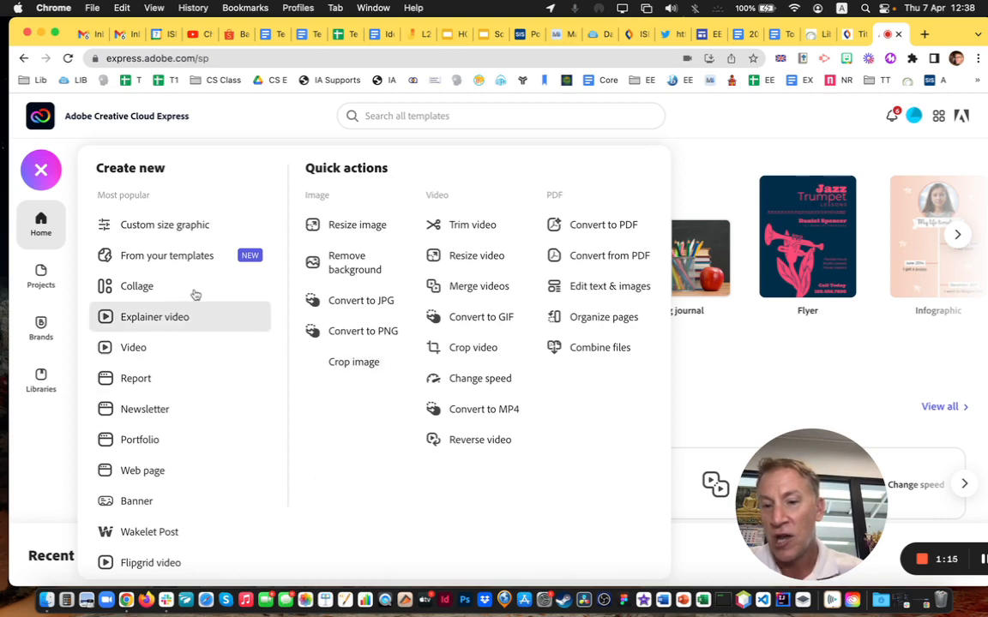
left_click(143, 473)
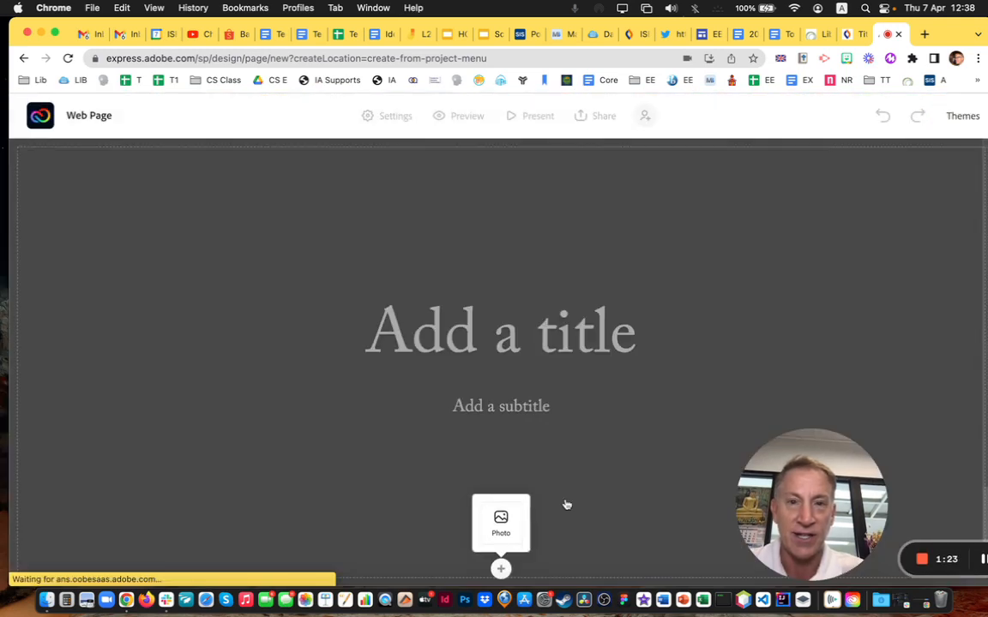
Title the page 'My How to Use Adobe Express'
left_click(558, 347)
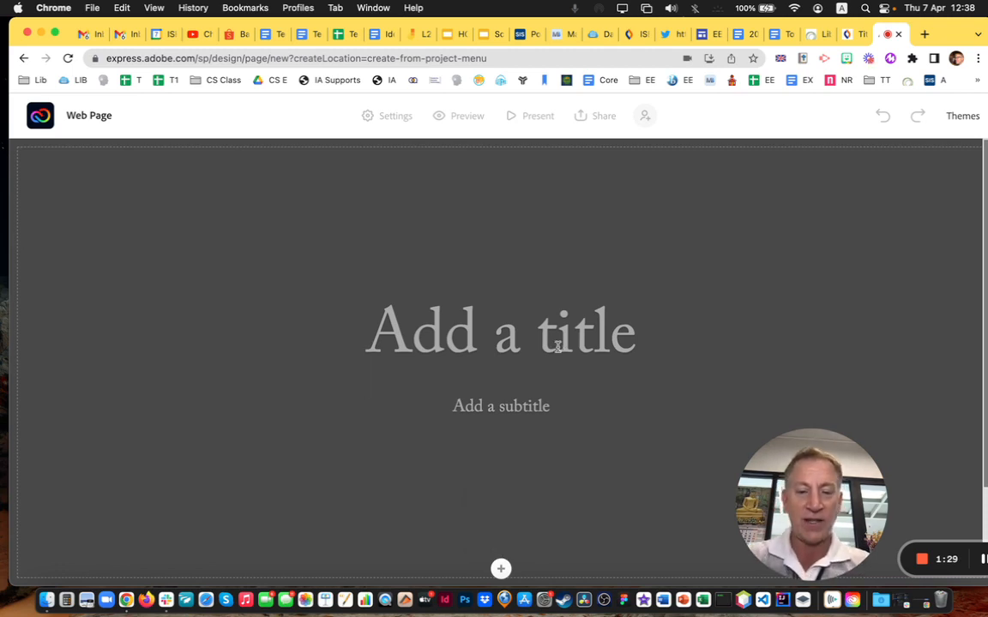
type("My How to Use")
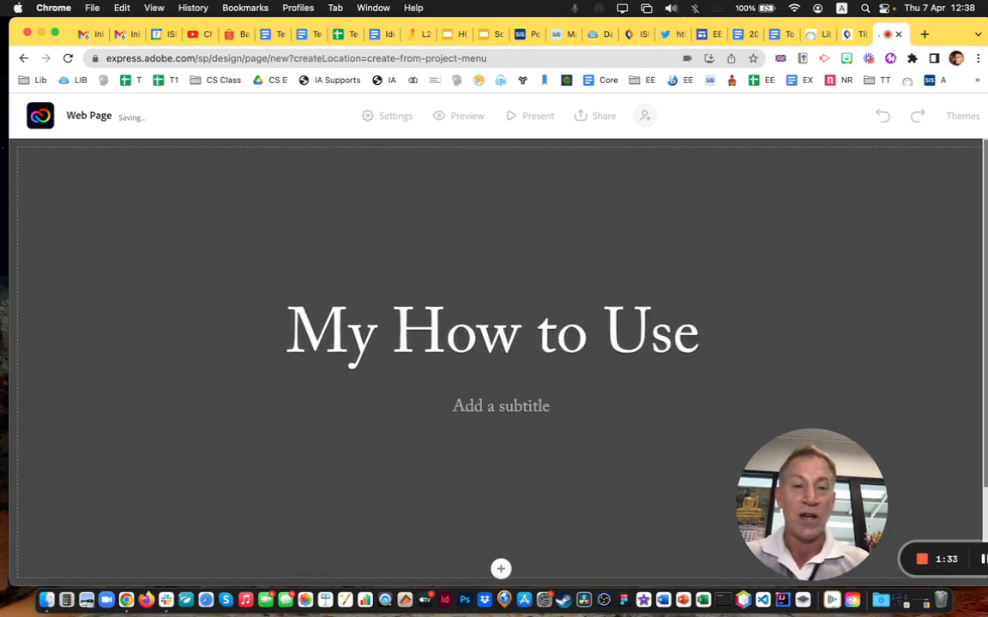
type(" A")
key("BackSpace")
type("Express")
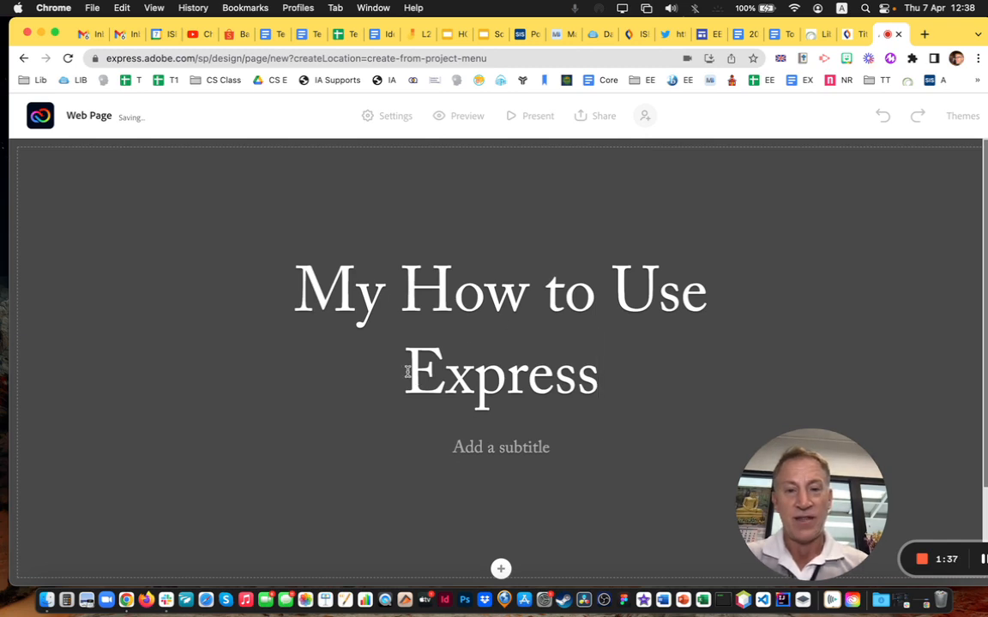
left_click(386, 355)
type("Adobe")
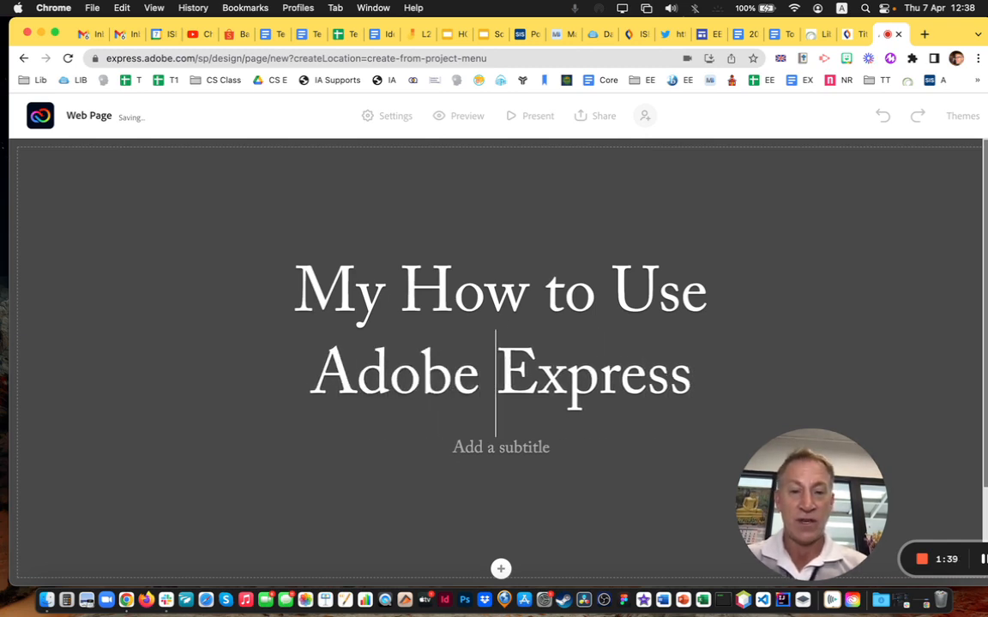
Add the subtitle 'A quick start guide for making something beautiful'
left_click(517, 442)
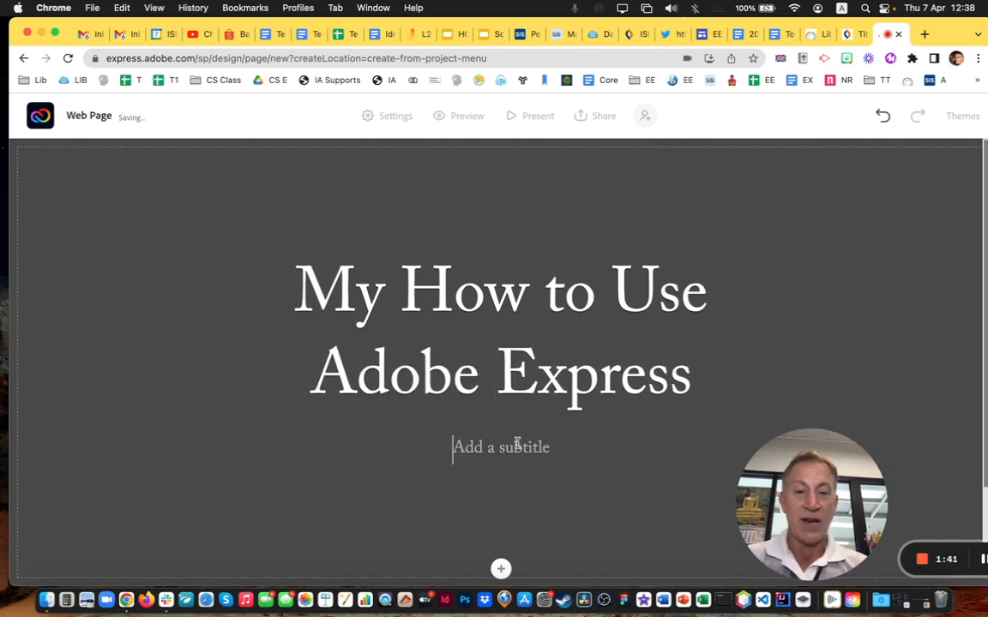
type("A quick star")
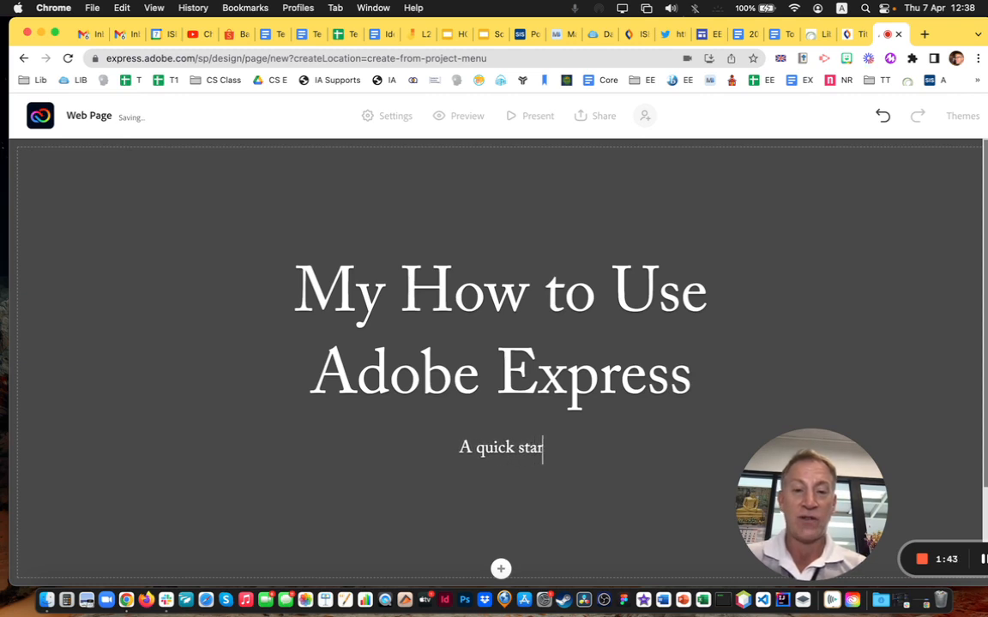
type("t guide for ma")
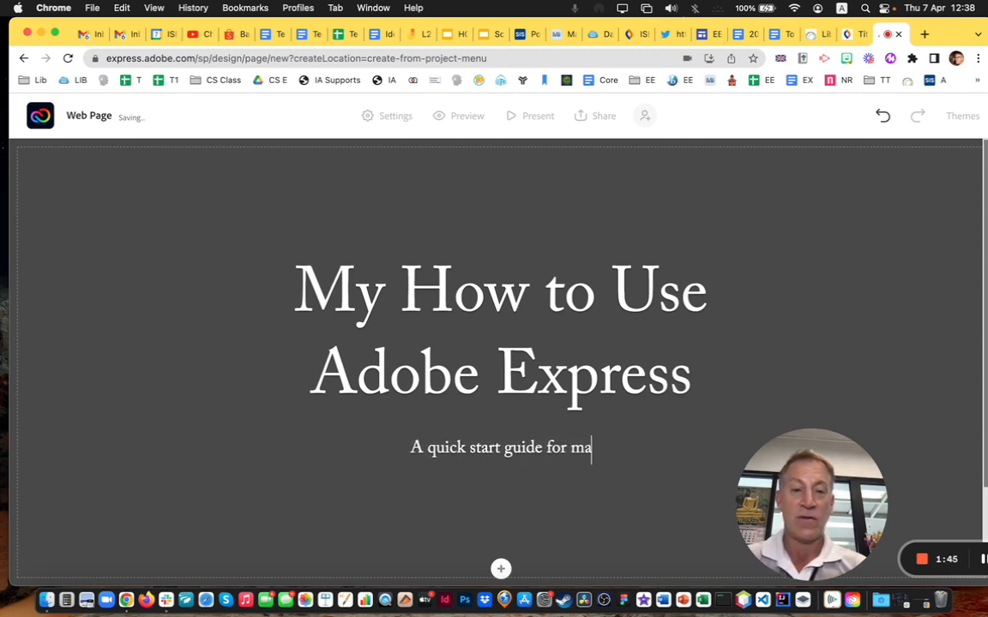
type("king something ")
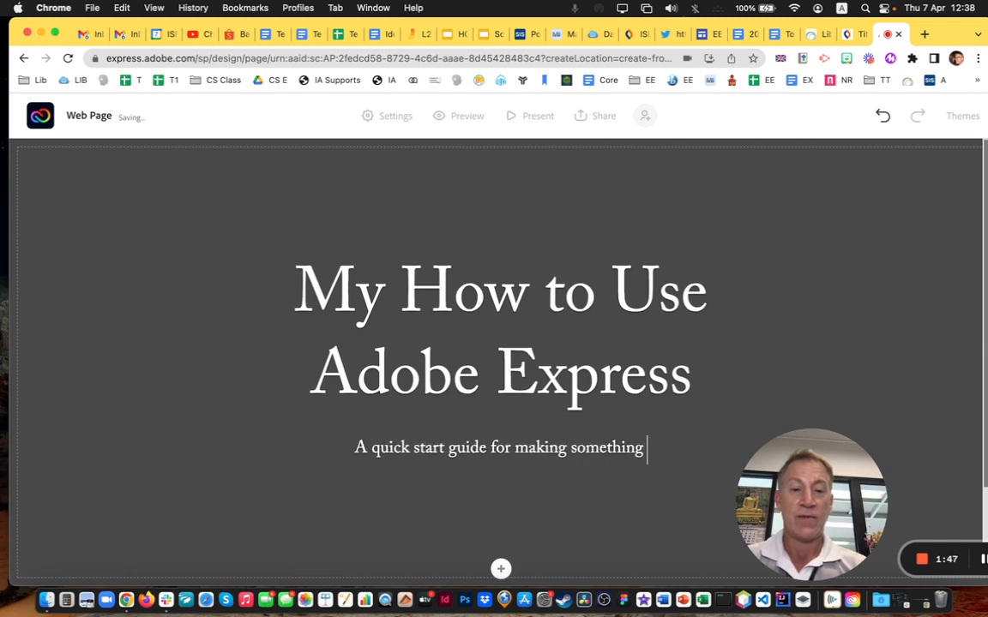
type("beautiful")
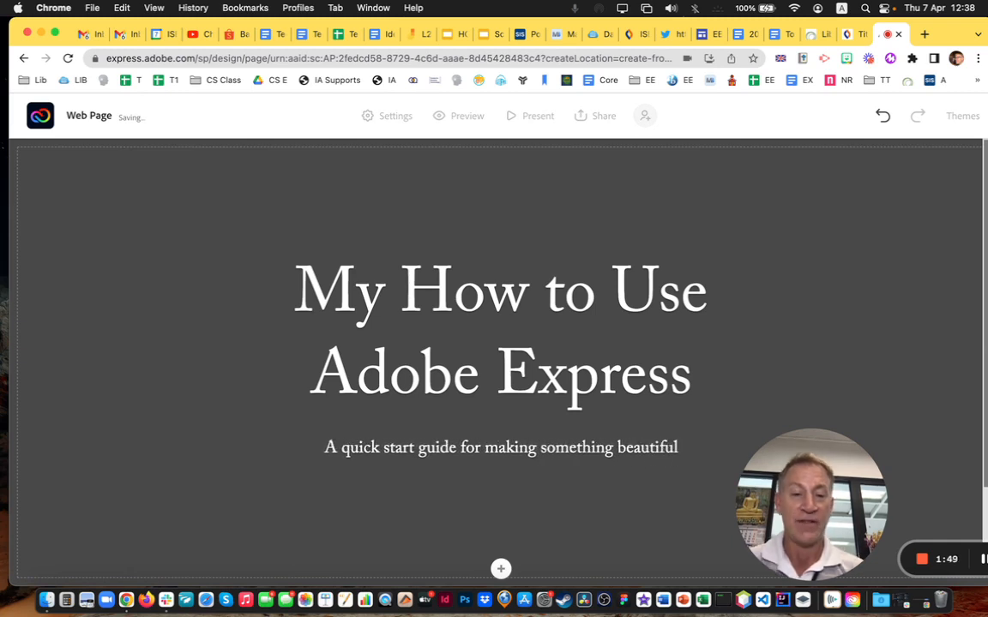
scroll(518, 536, "down", 1)
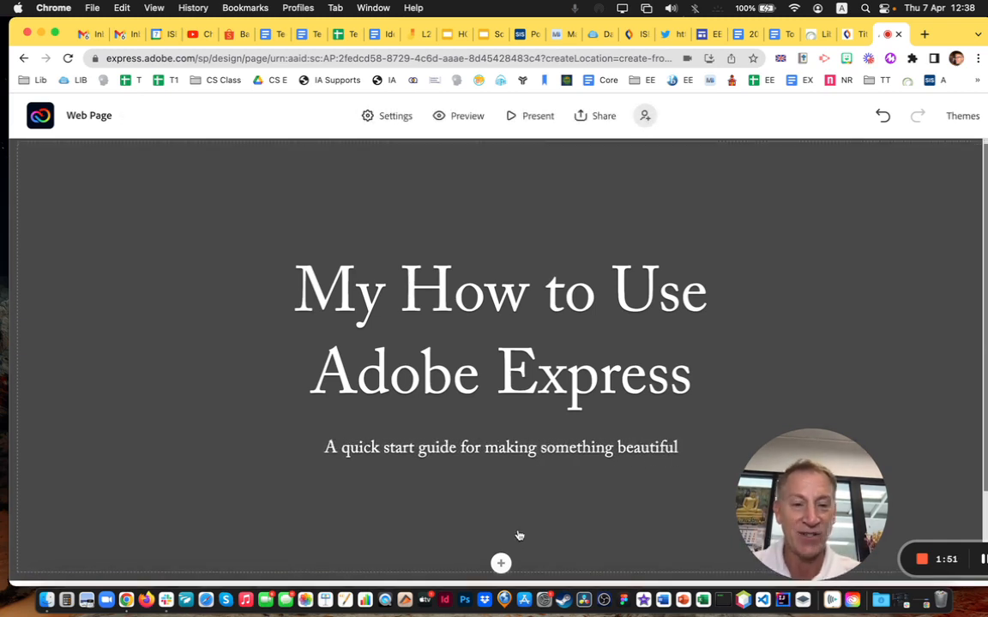
scroll(510, 522, "down", 2)
Insert a Photo grid block below the page header
left_click(510, 523)
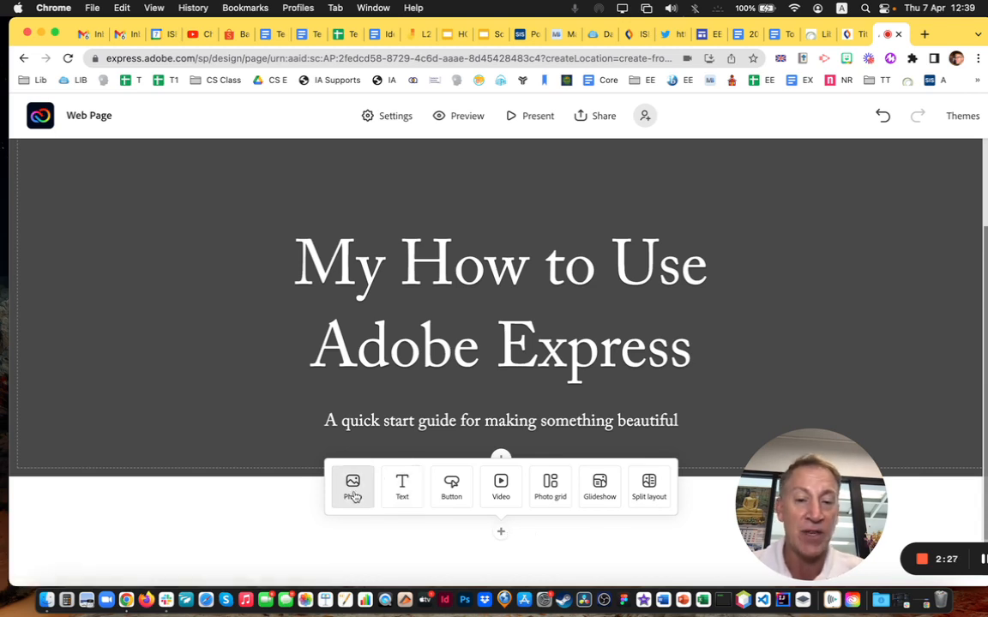
left_click(552, 497)
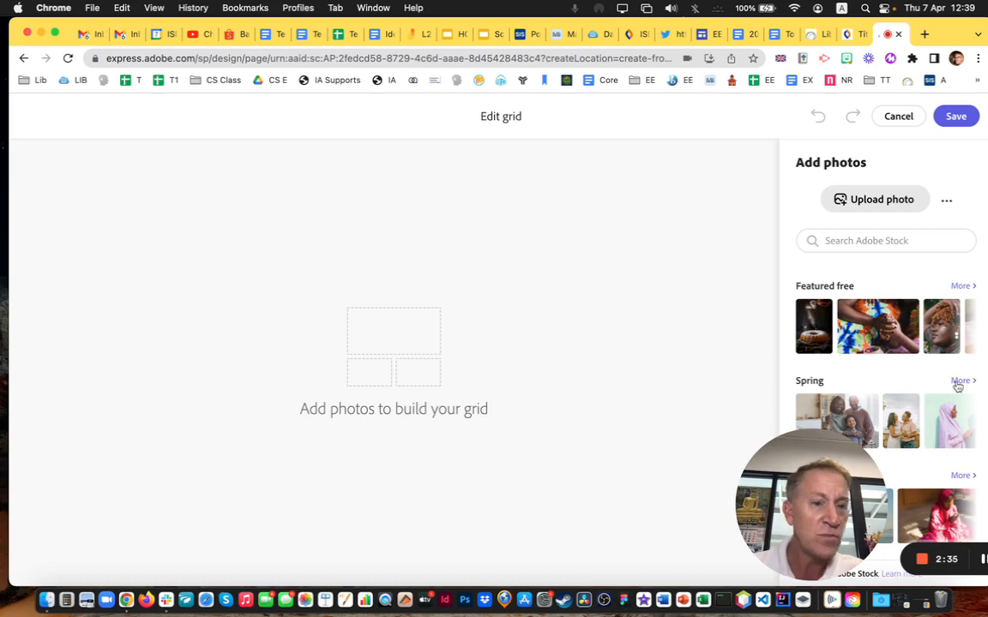
Upload kid 2.png, Stock Student.jpeg and stress-and-anxiety student.jpeg into the grid cells
left_click(883, 200)
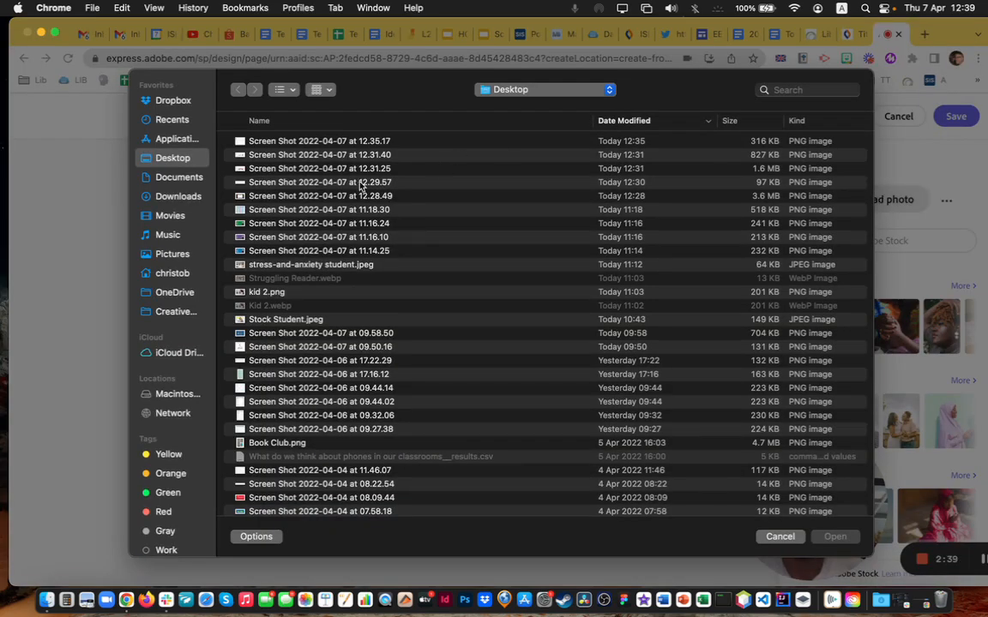
left_click(281, 292)
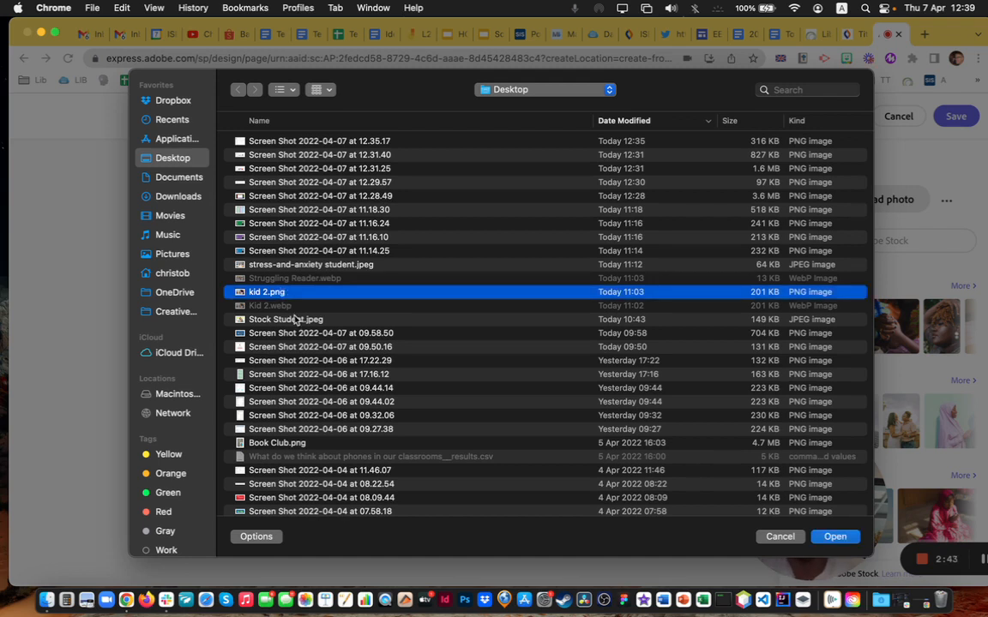
left_click(294, 320, "super")
left_click(305, 266, "super")
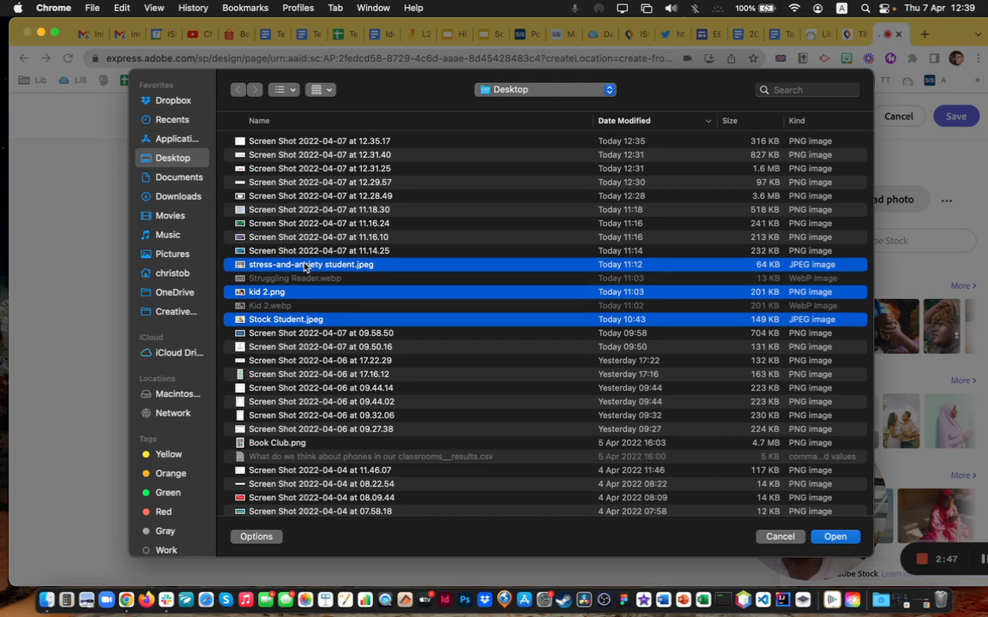
left_click(836, 537)
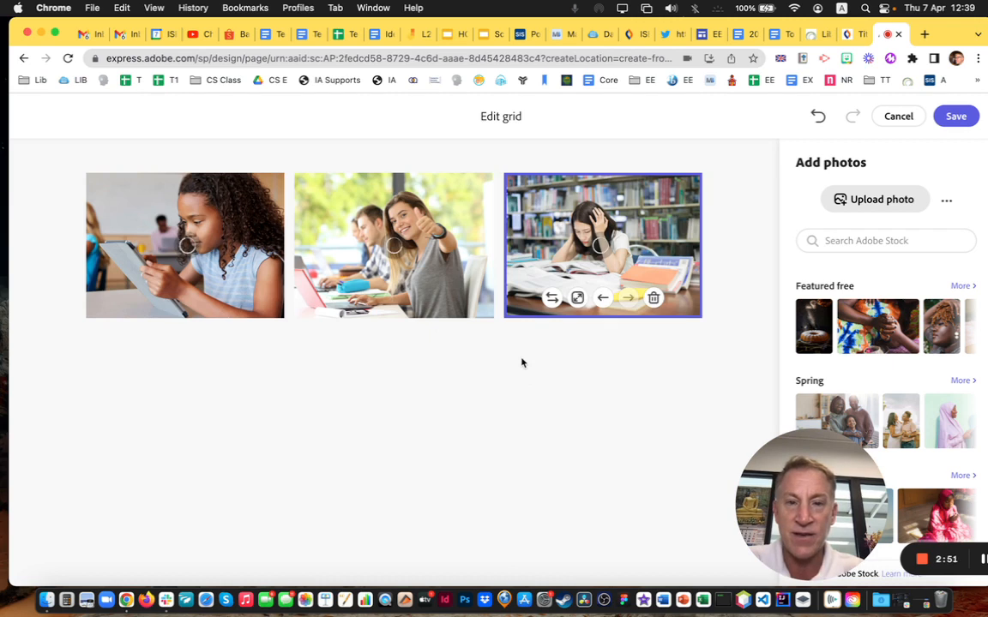
Make the stressed-student photo full width below the classroom photos and save the grid
left_click(578, 299)
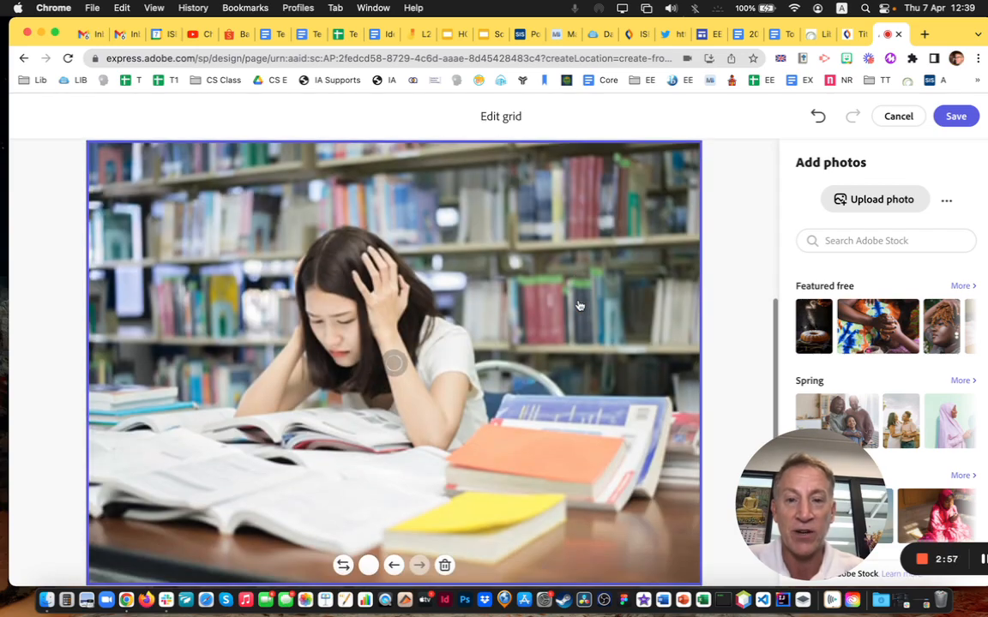
scroll(306, 270, "down", 5)
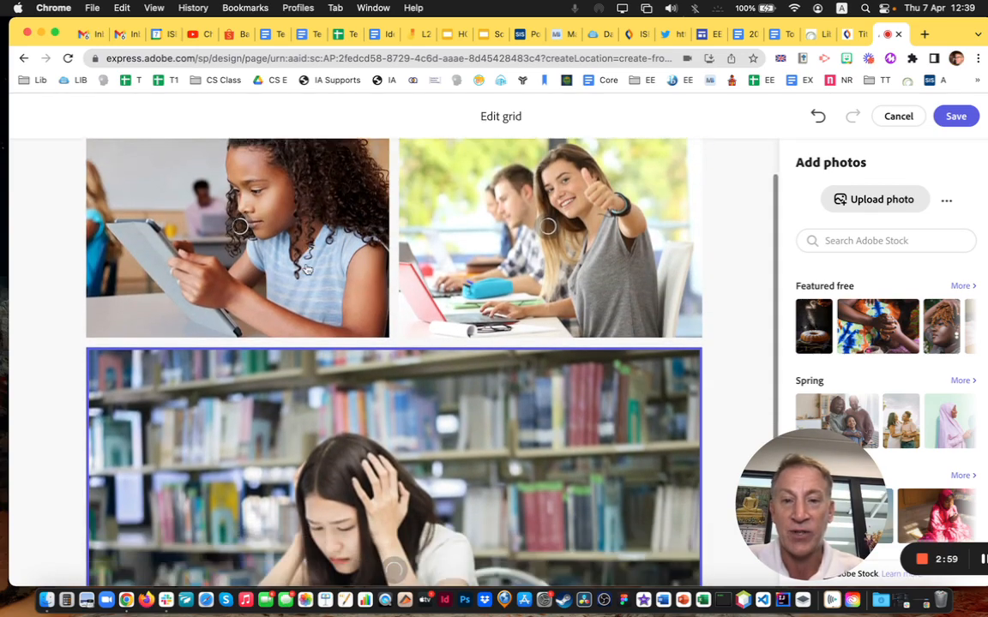
scroll(307, 318, "up", 5)
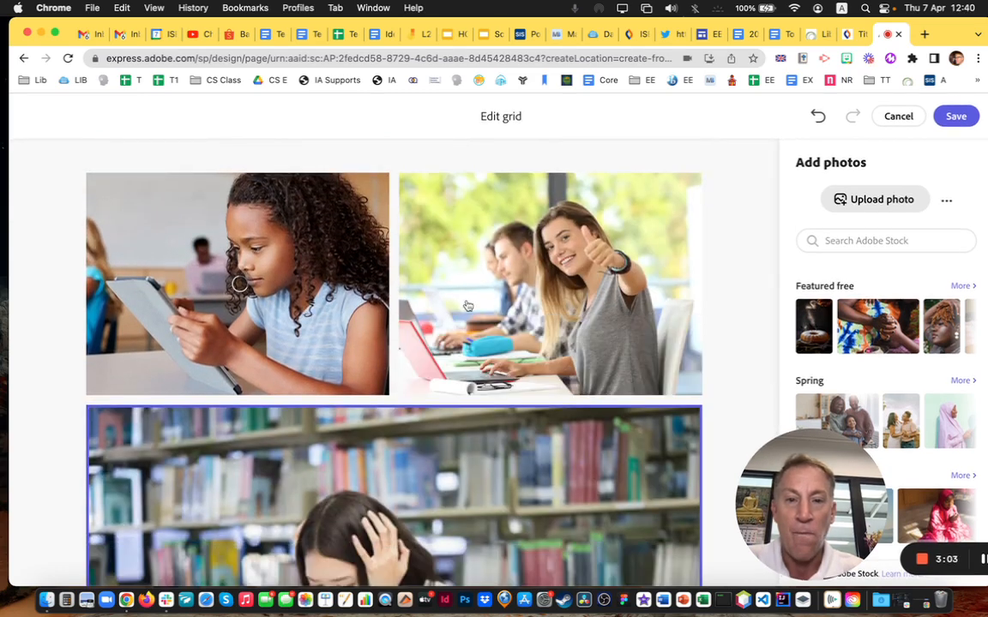
scroll(257, 283, "down", 5)
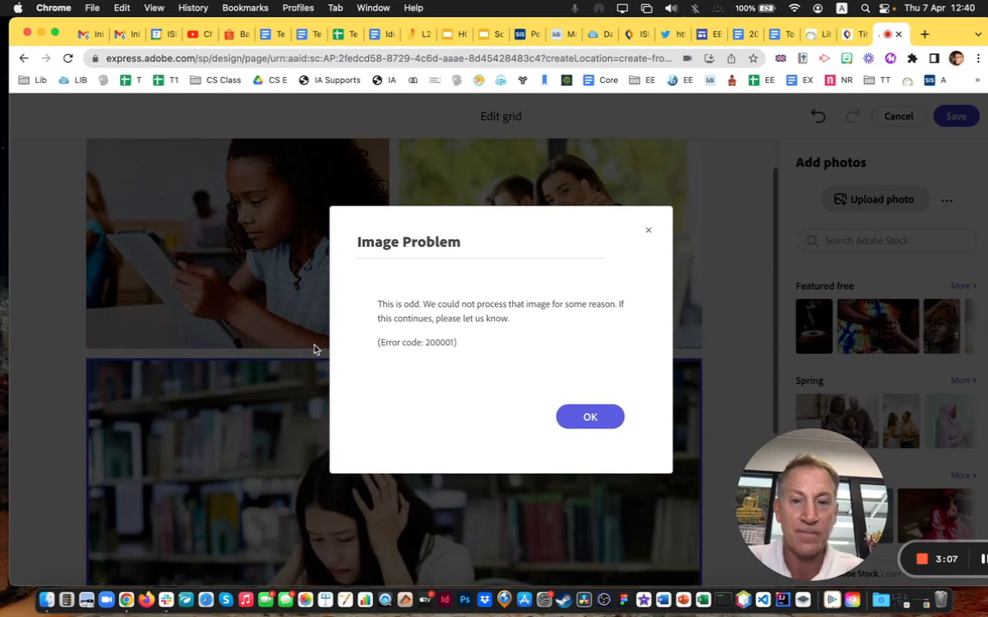
left_click(583, 415)
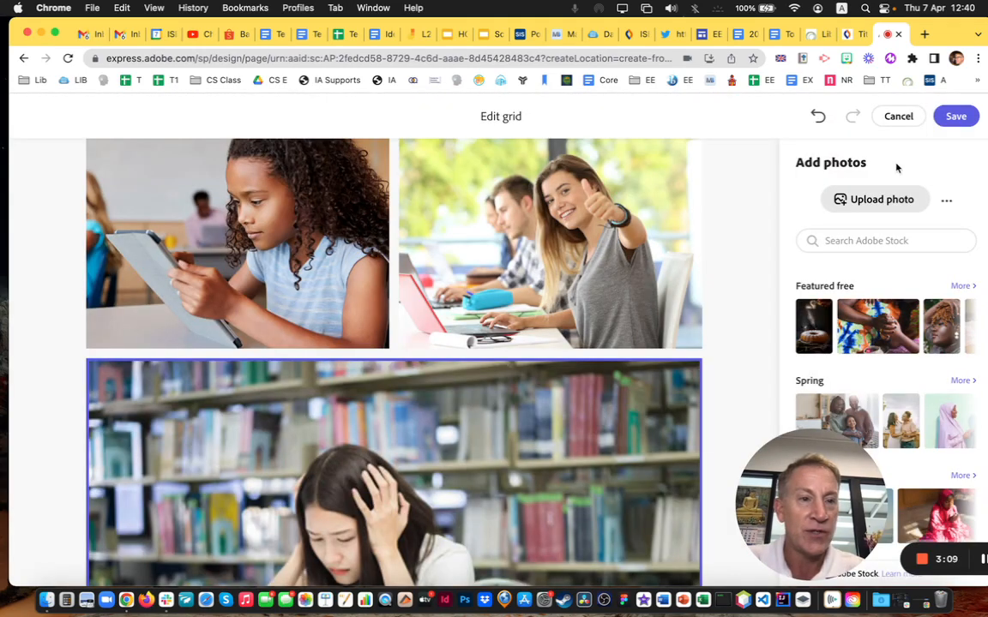
left_click(957, 116)
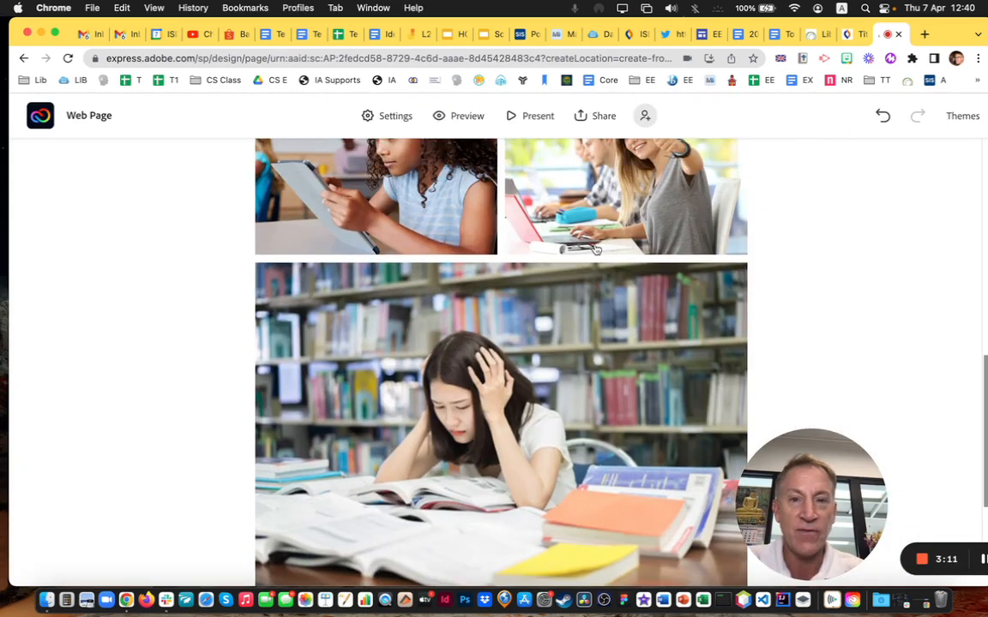
Type the caption 'A Stressed student.' under the library photo
scroll(512, 301, "up", 10)
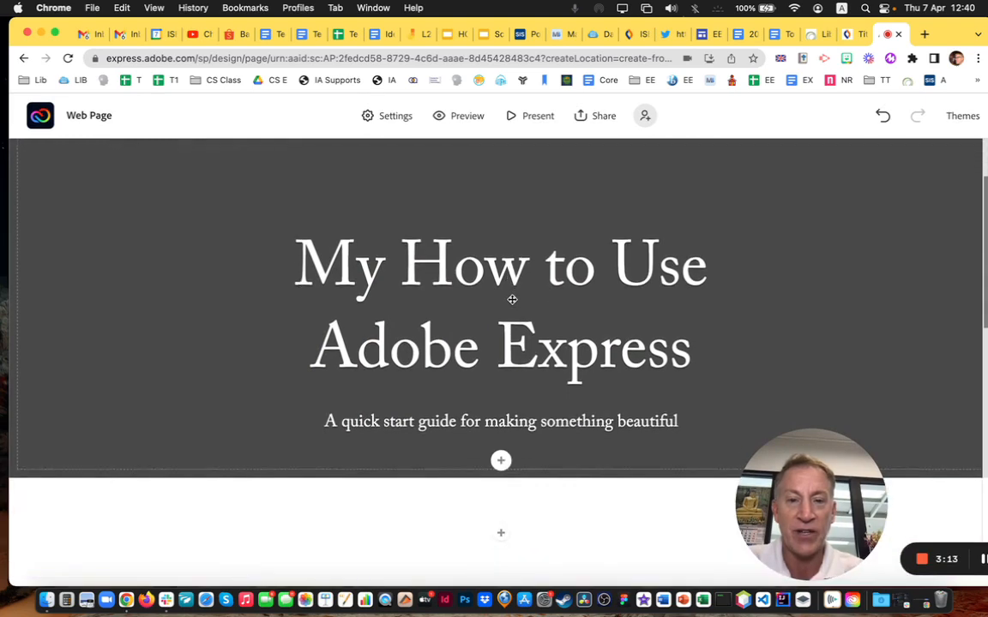
scroll(512, 300, "down", 5)
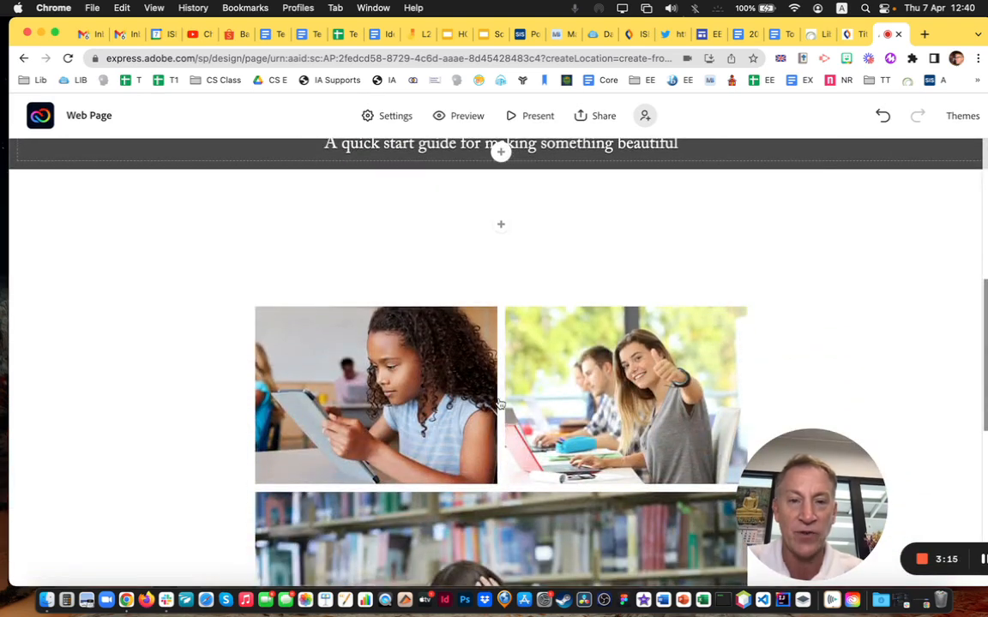
scroll(501, 312, "up", 2)
left_click(502, 324)
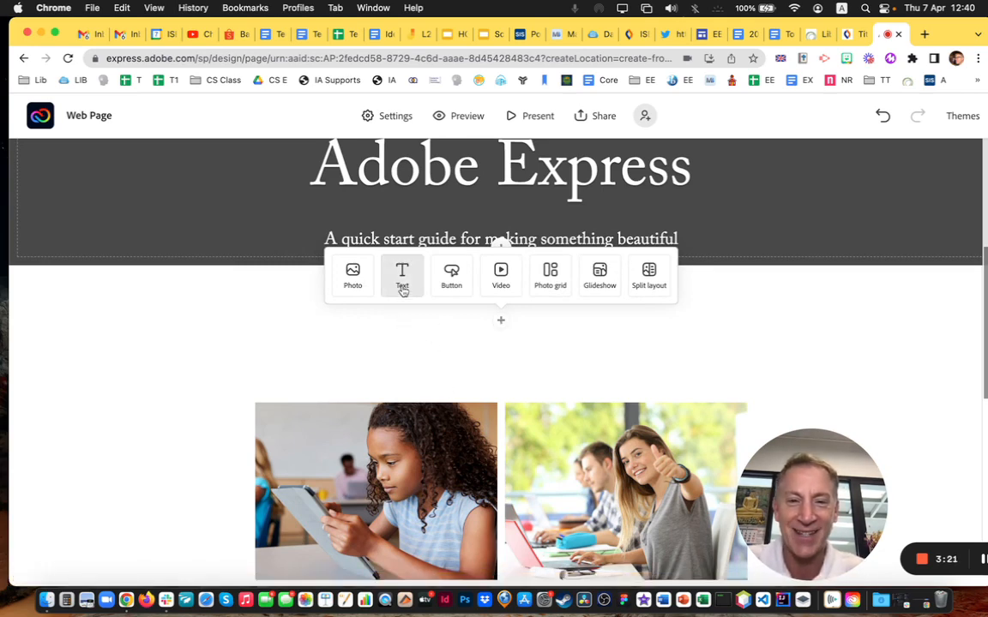
scroll(429, 382, "down", 7)
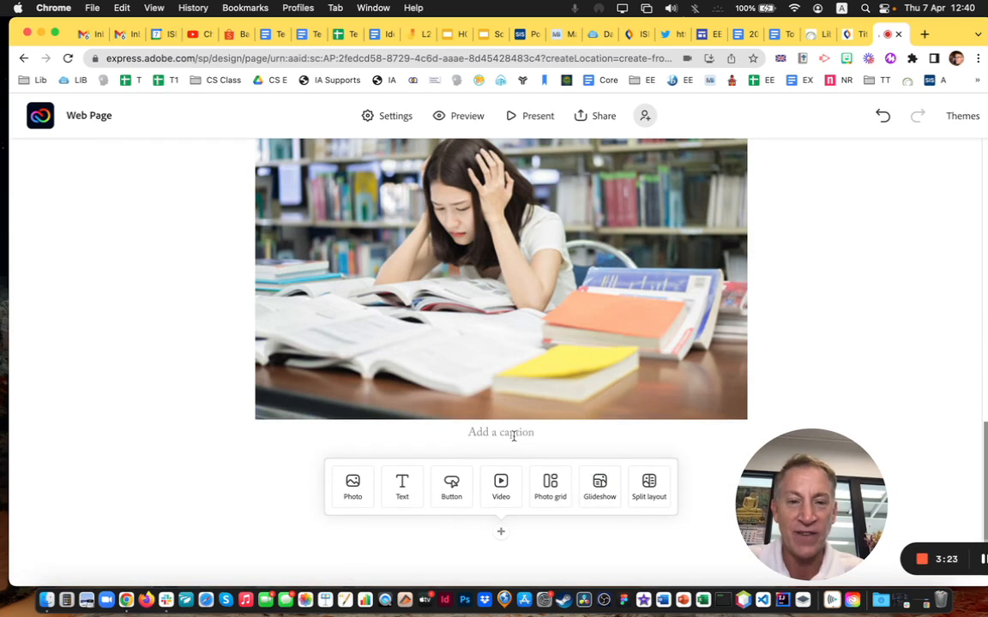
left_click(513, 434)
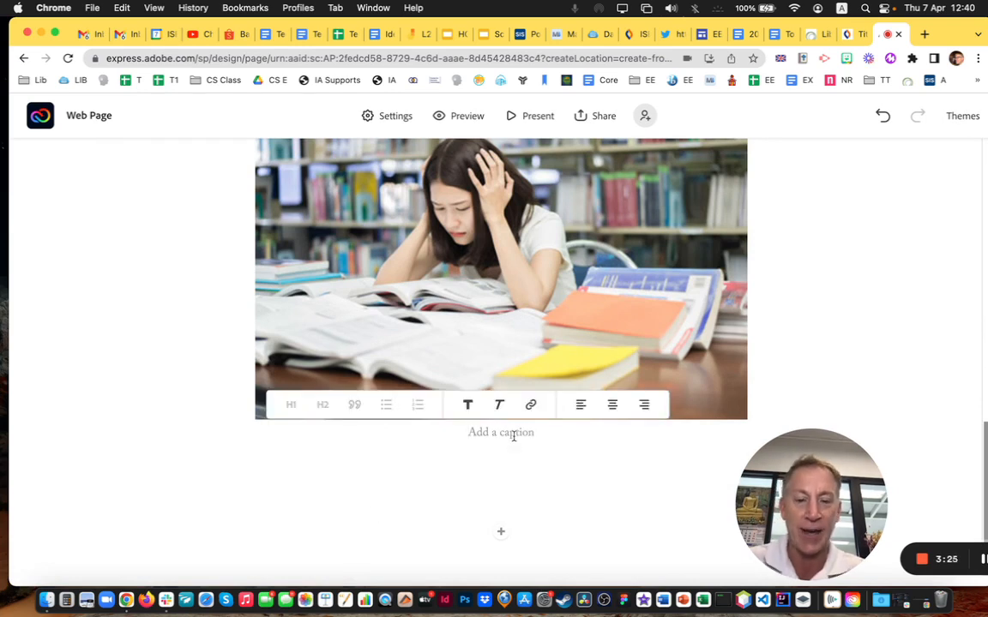
type("A Spr")
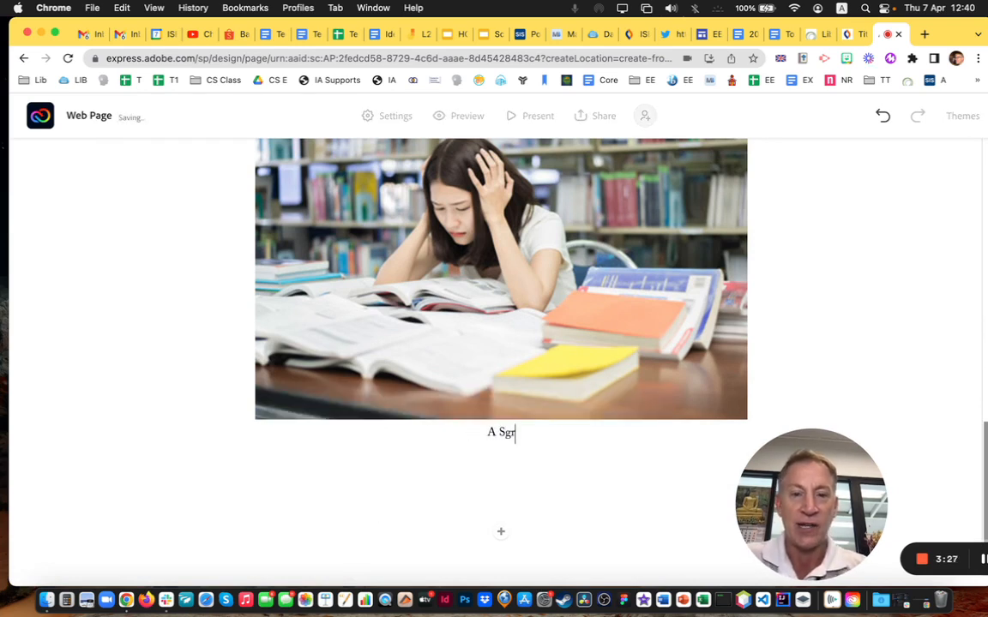
key("BackSpace")
type("tressed")
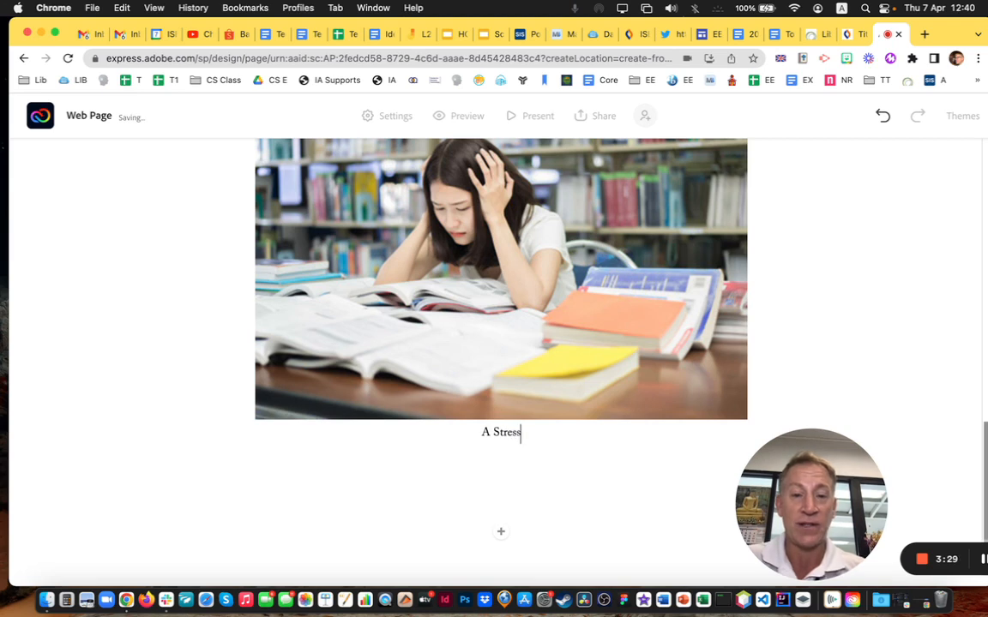
type("tudent.")
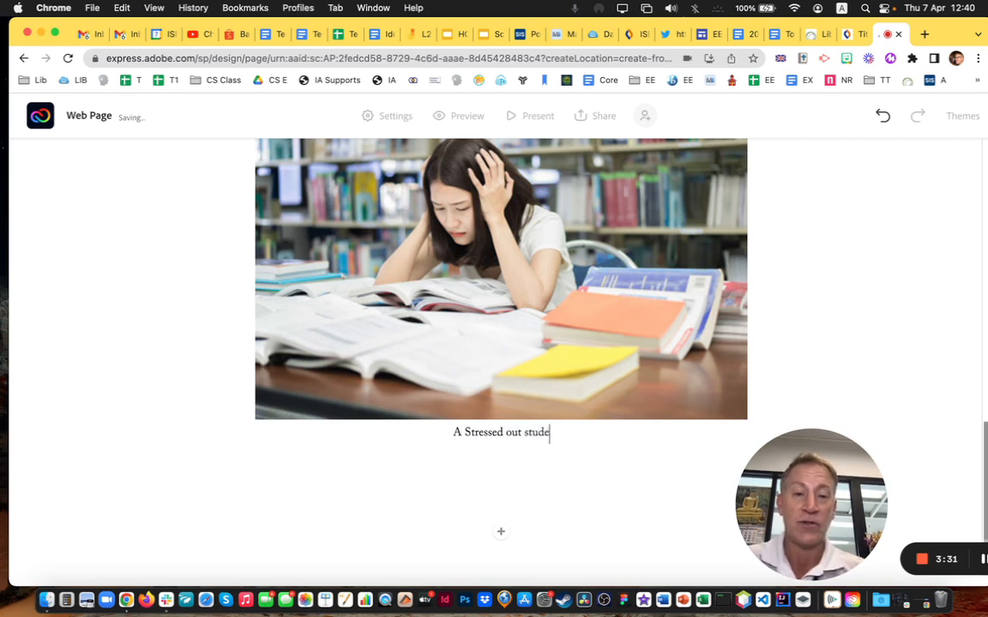
Lowercase the S in 'stressed' and append a photo credit citing the author and 2022
left_click(460, 434)
key("BackSpace")
type("s")
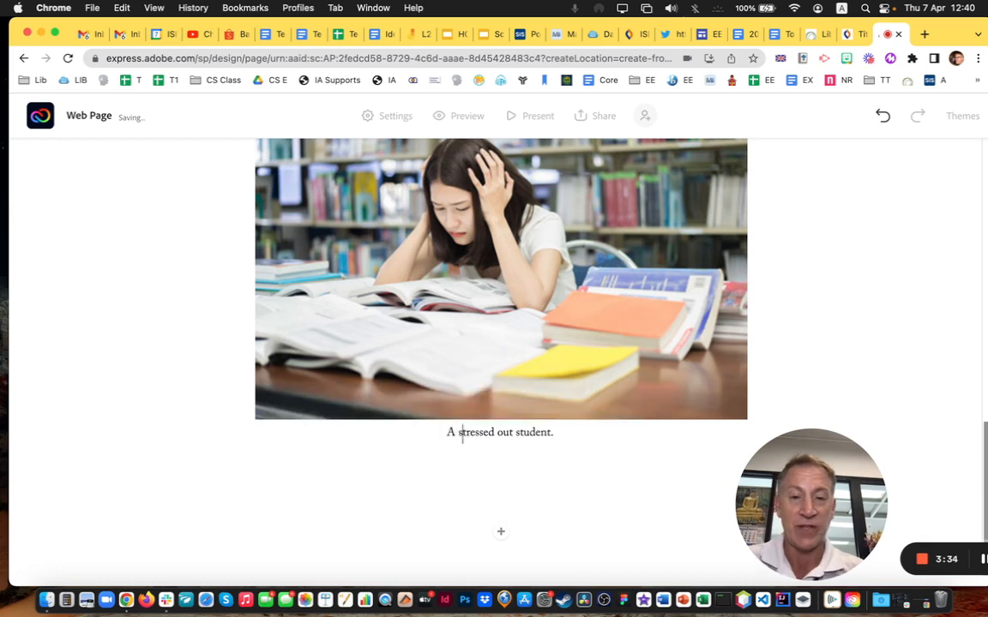
left_click(582, 434)
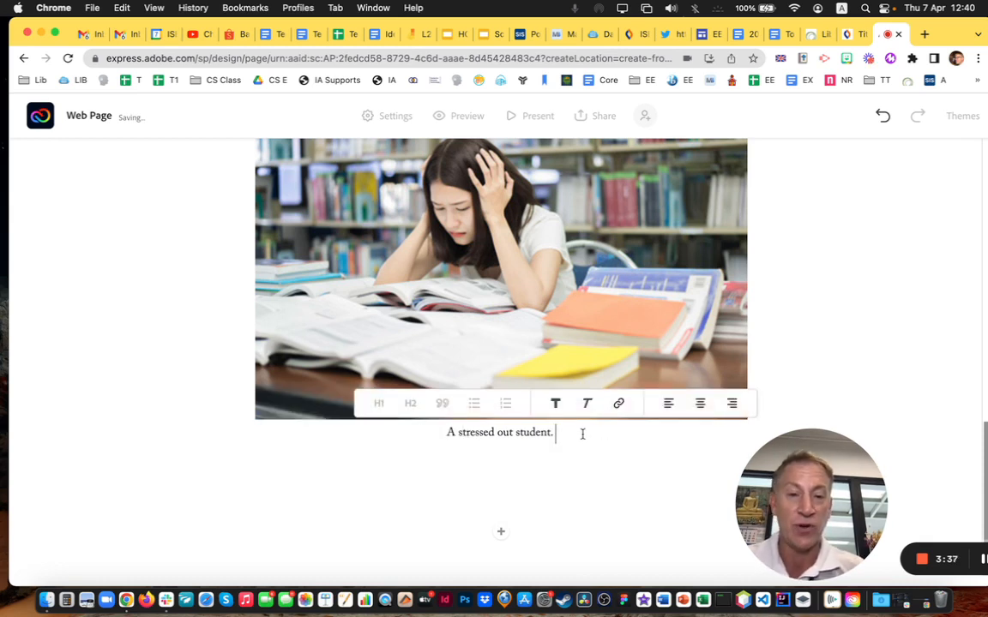
type("Photo ")
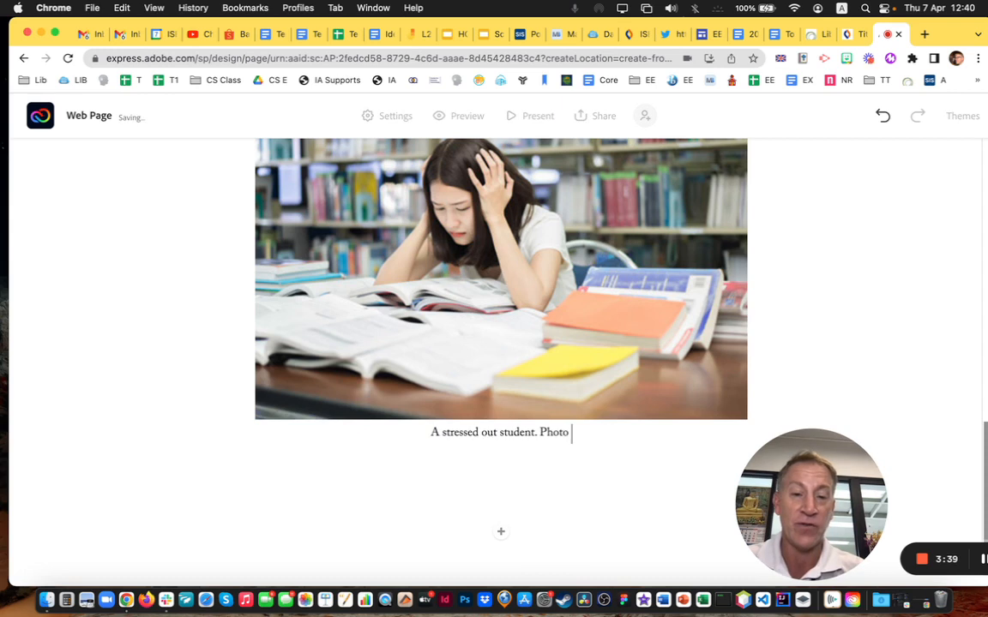
type("Credit")
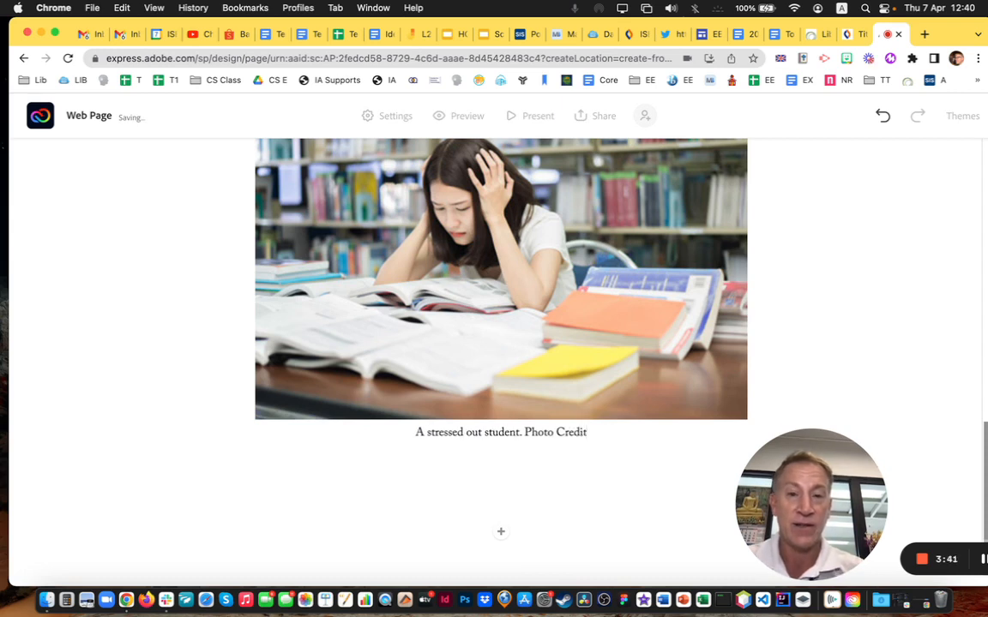
type(" (")
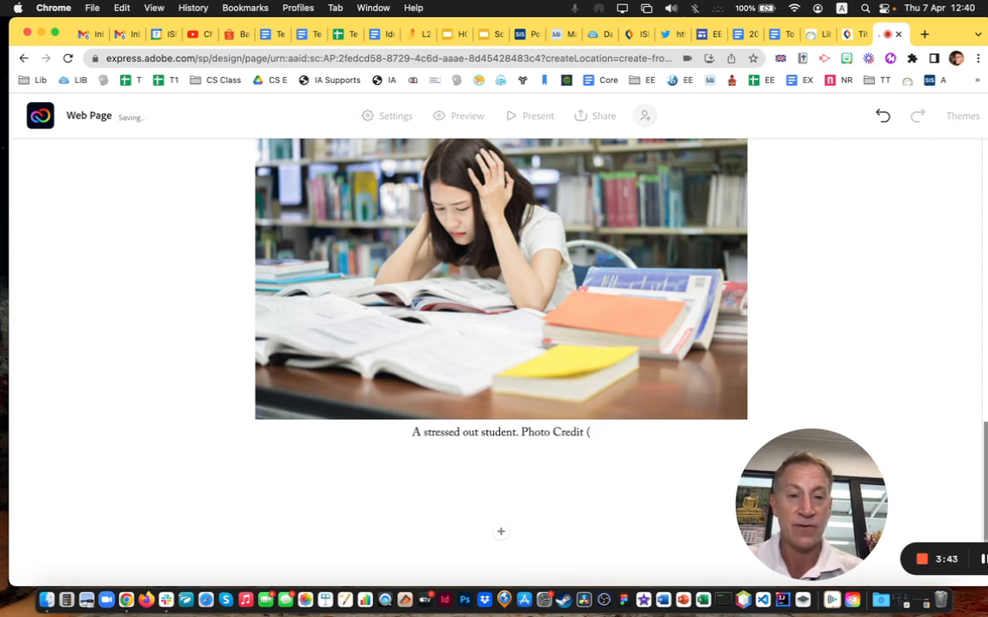
type("Bell,")
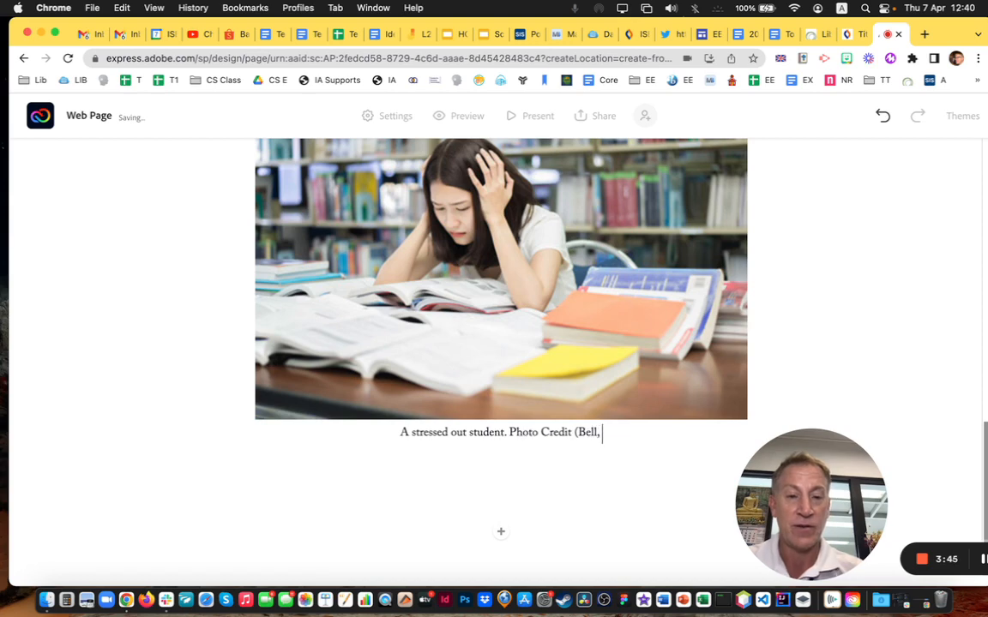
type(" 2022)")
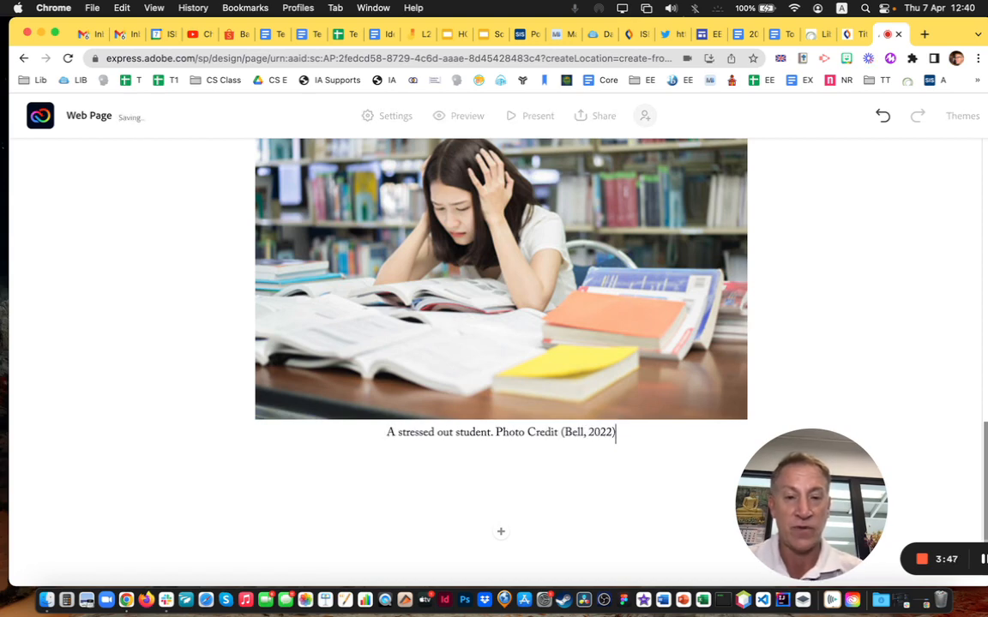
scroll(565, 417, "up", 3)
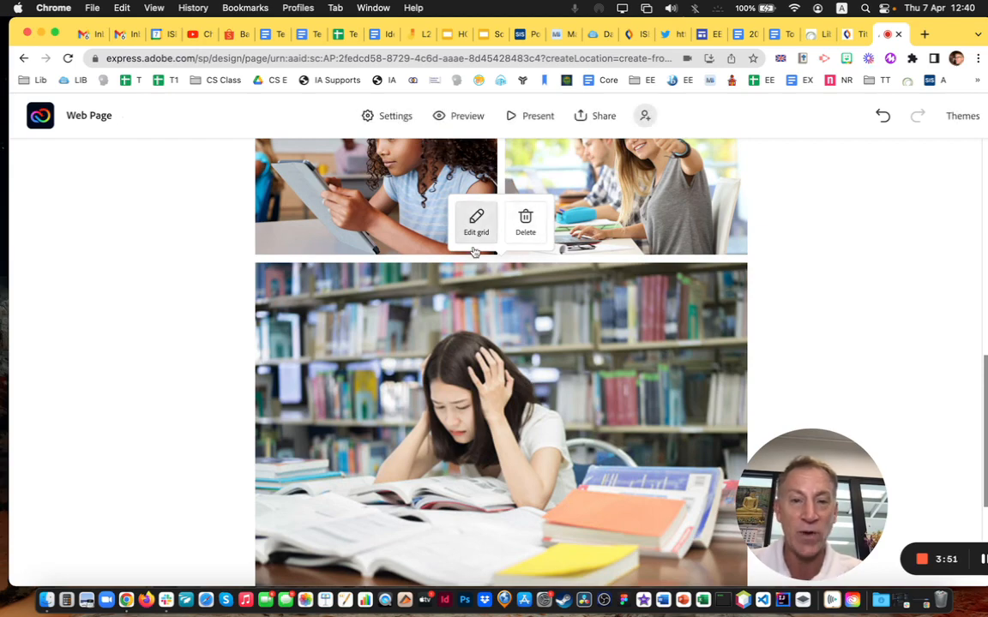
scroll(461, 262, "up", 6)
scroll(462, 260, "down", 2)
scroll(461, 260, "down", 3)
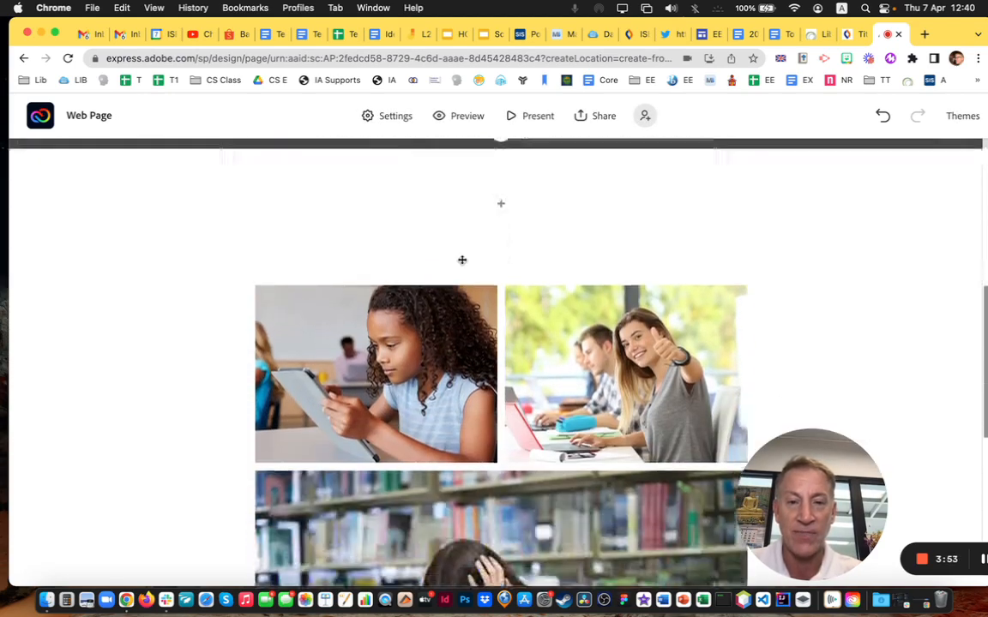
Add a text block below the title asking what issues students face and whether tools help
left_click(501, 191)
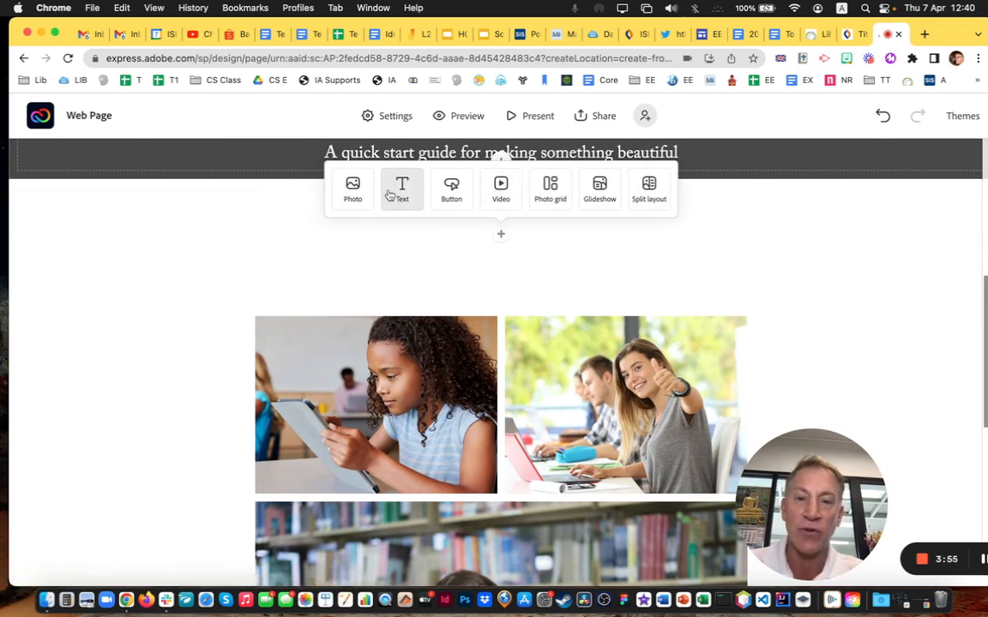
left_click(390, 193)
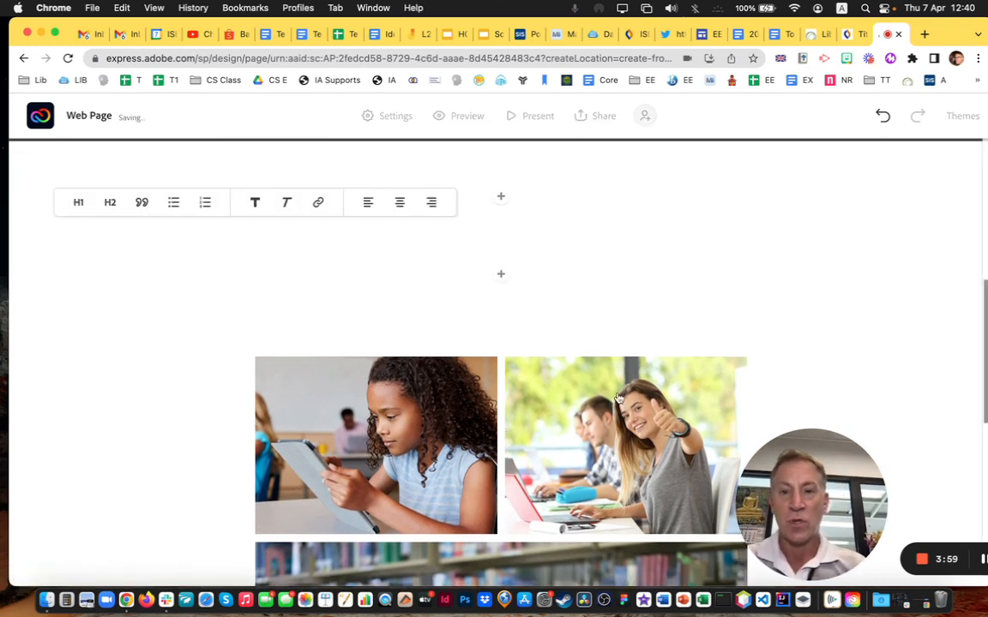
type("What ar t")
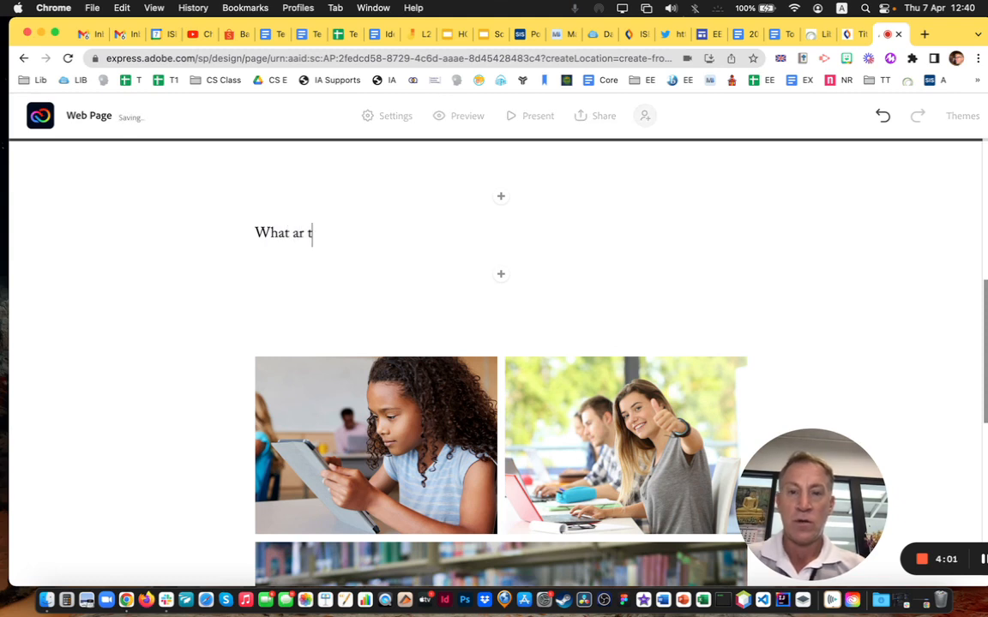
key("BackSpace")
key("BackSpace")
type("e some of the i")
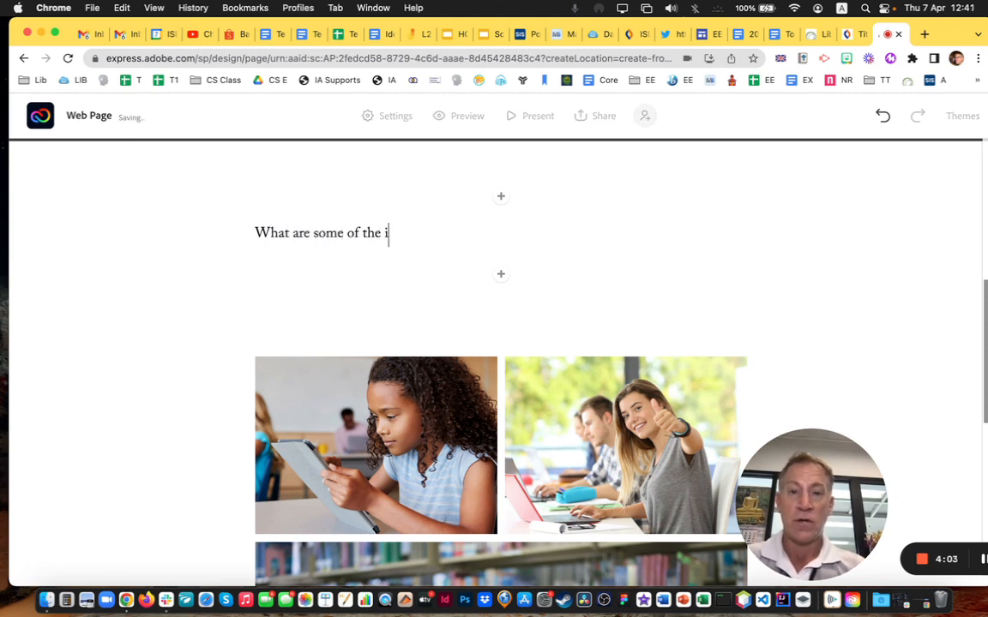
type("ssues students tod")
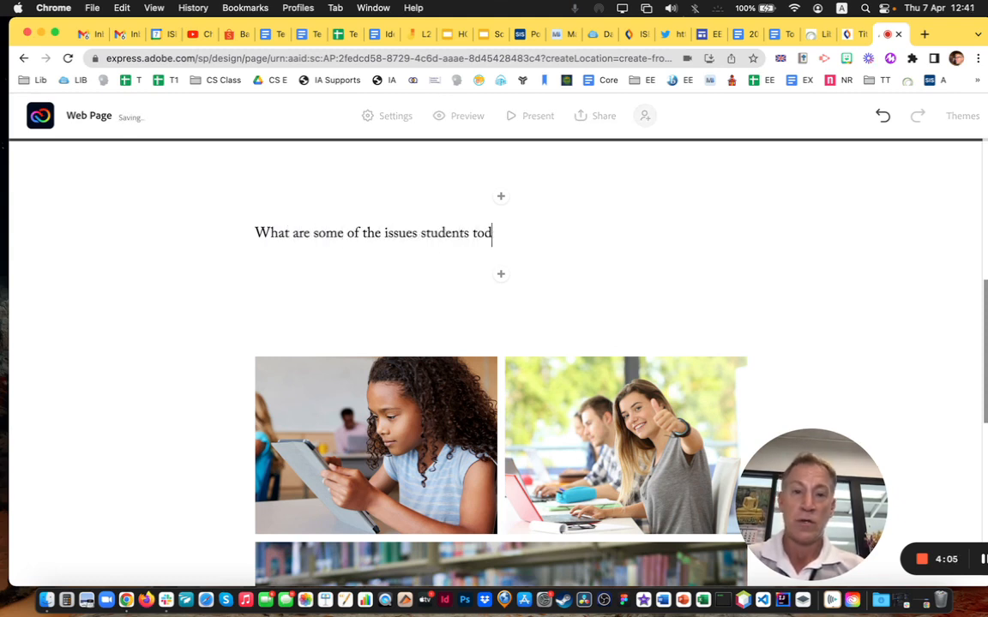
type("ay face at s")
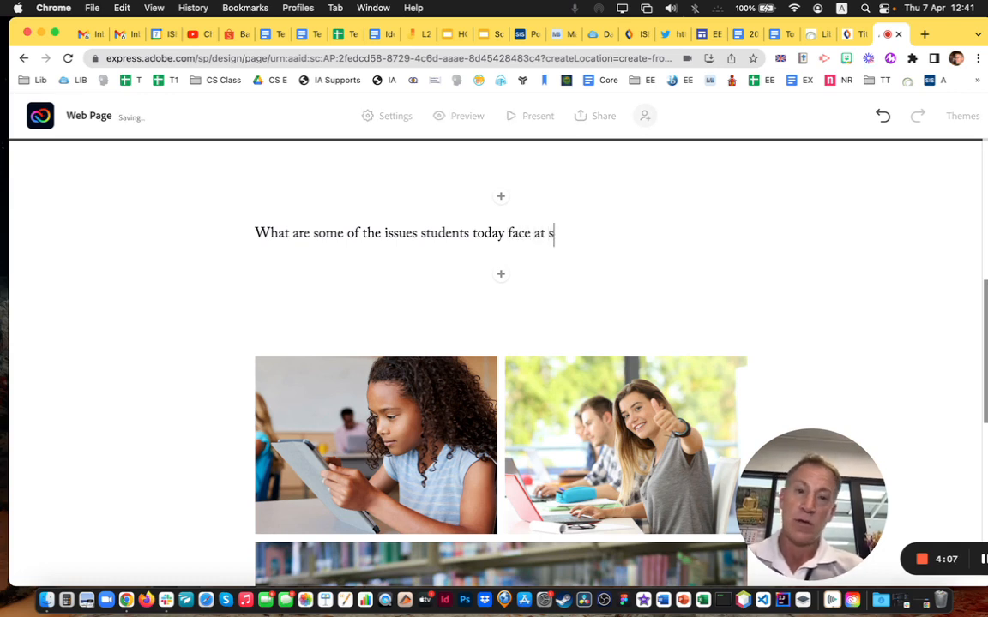
type("chool when")
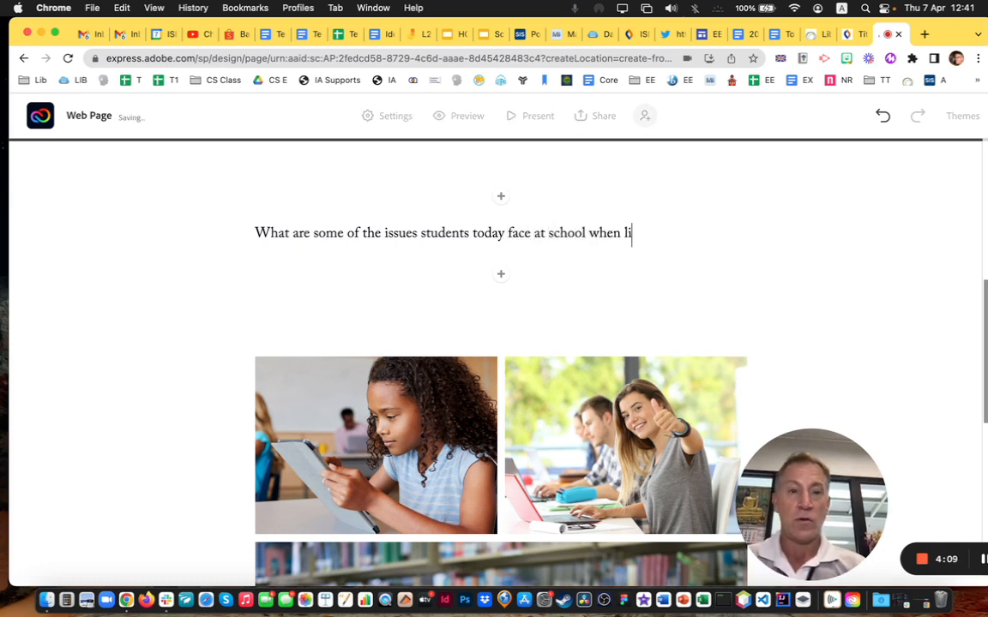
type(" learning inde")
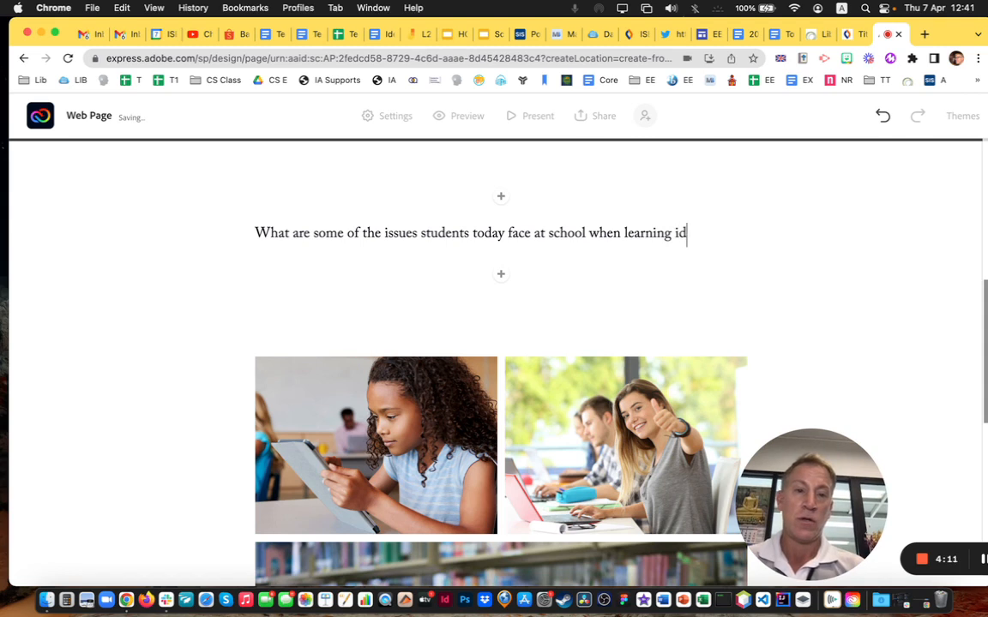
type("pendently?")
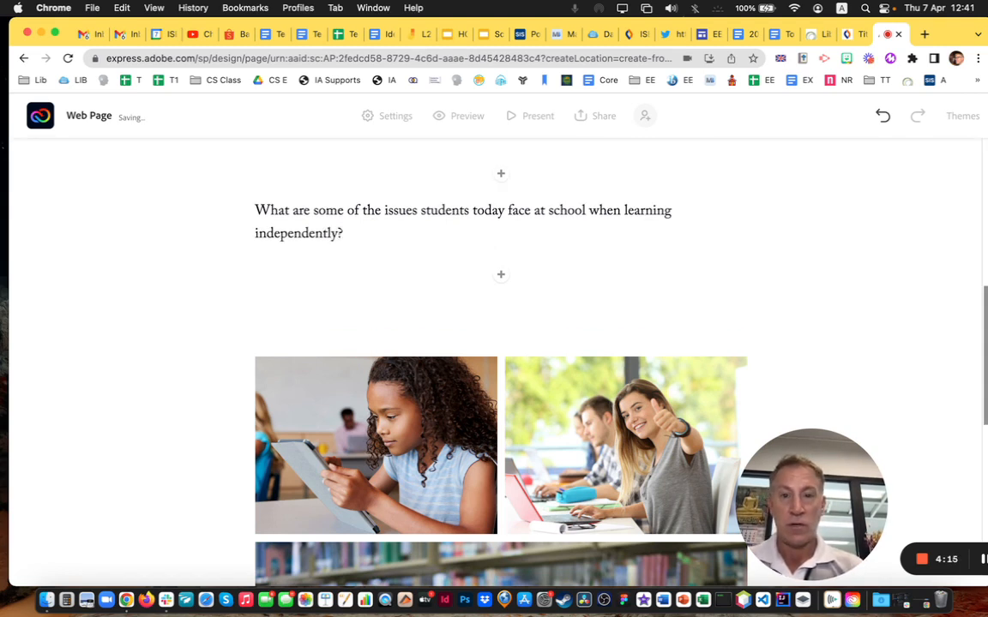
type("  Can y")
type("hey use ")
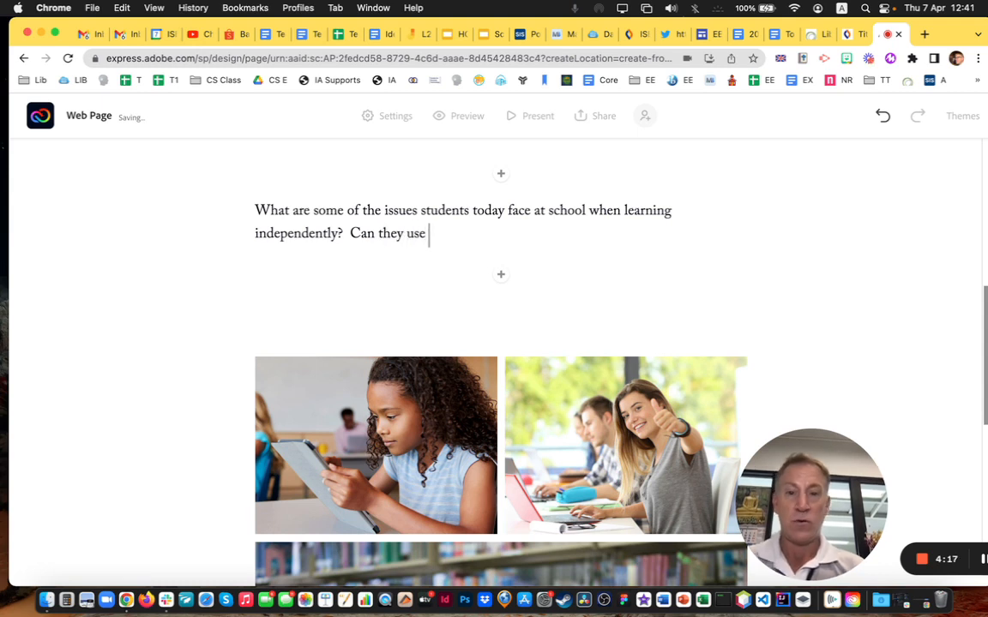
type("too")
key("BackSpace")
key("BackSpace")
type("ools to ")
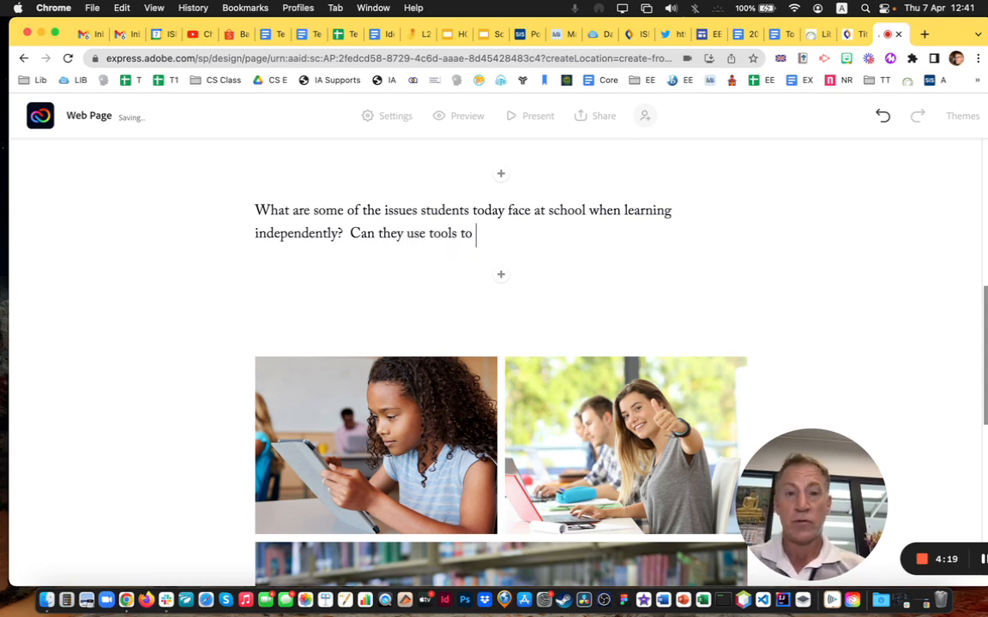
type("help makl")
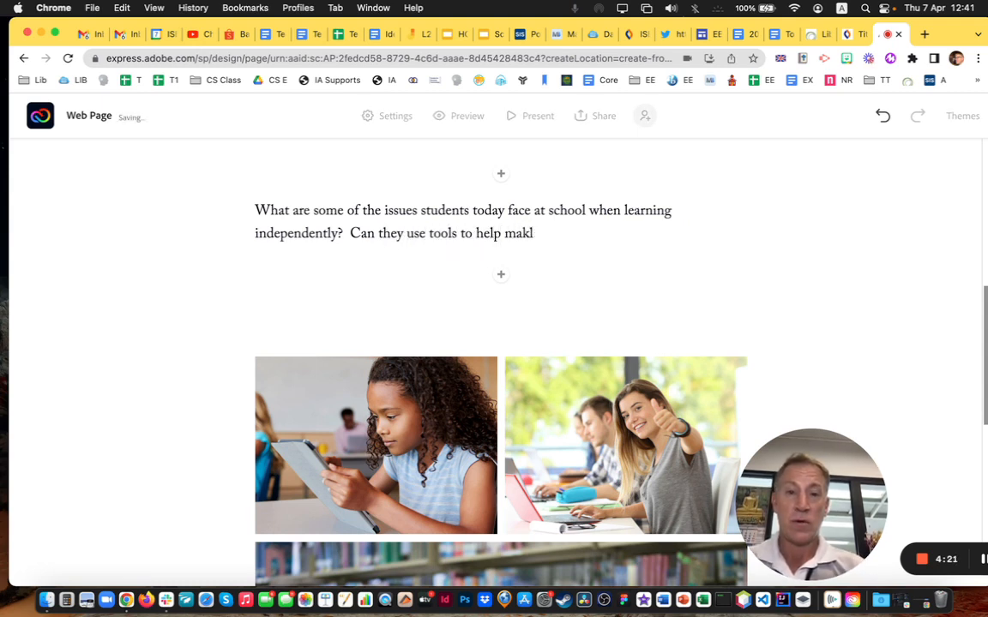
key("BackSpace")
type("e the presentation")
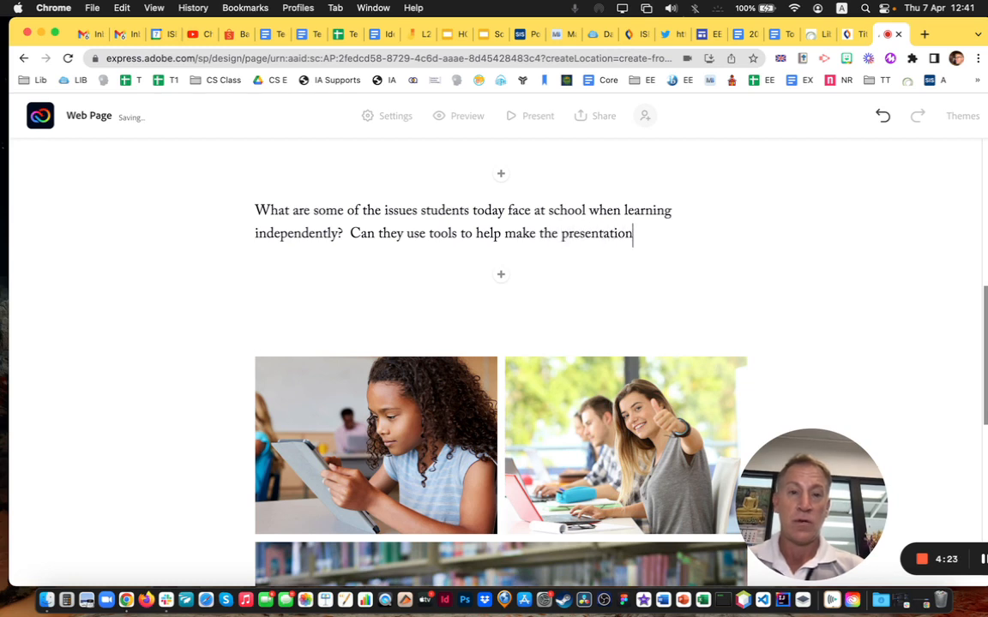
type("s and lfe ")
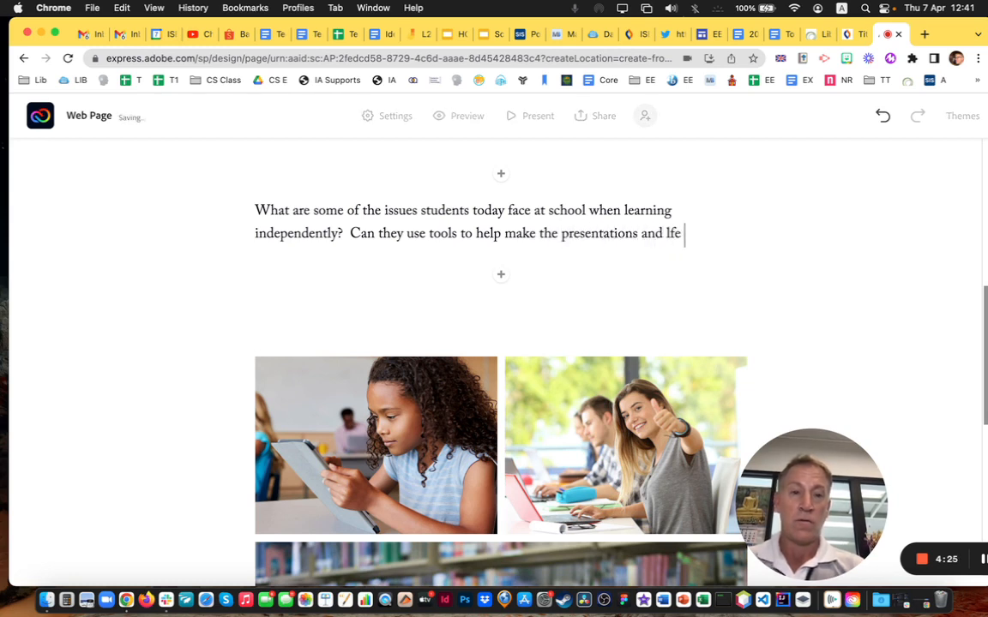
key("BackSpace")
key("BackSpace")
key("BackSpace")
type("ife easier?")
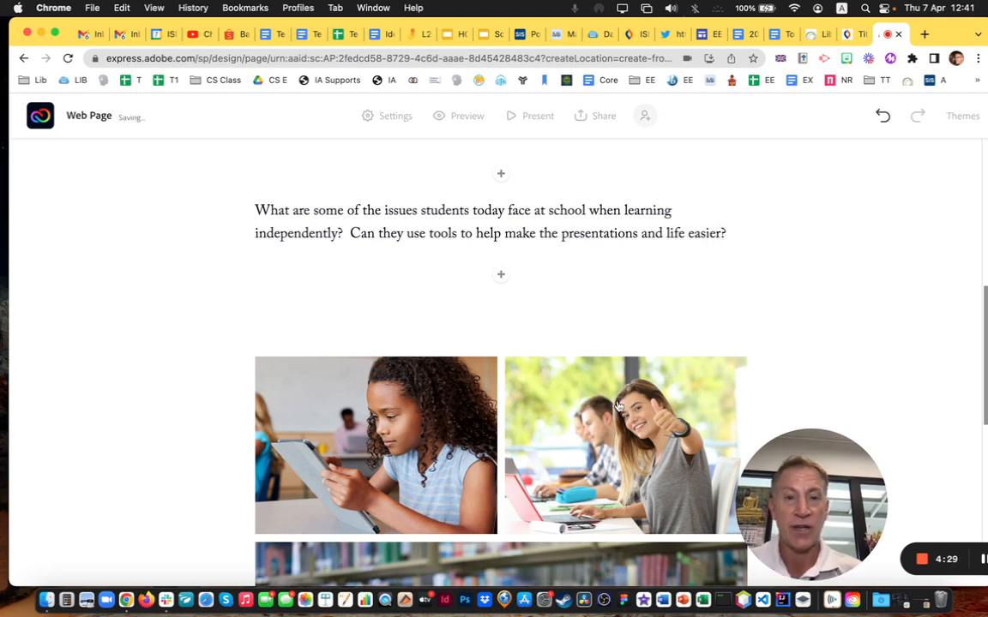
Bold the word 'issues' in the intro paragraph's first sentence
scroll(566, 308, "up", 2)
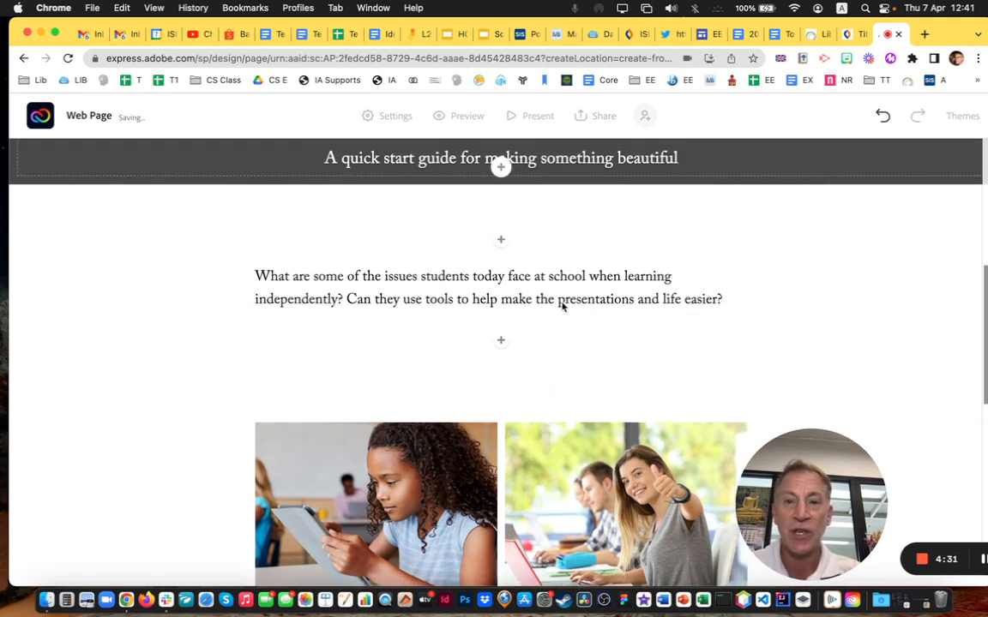
left_click(512, 288)
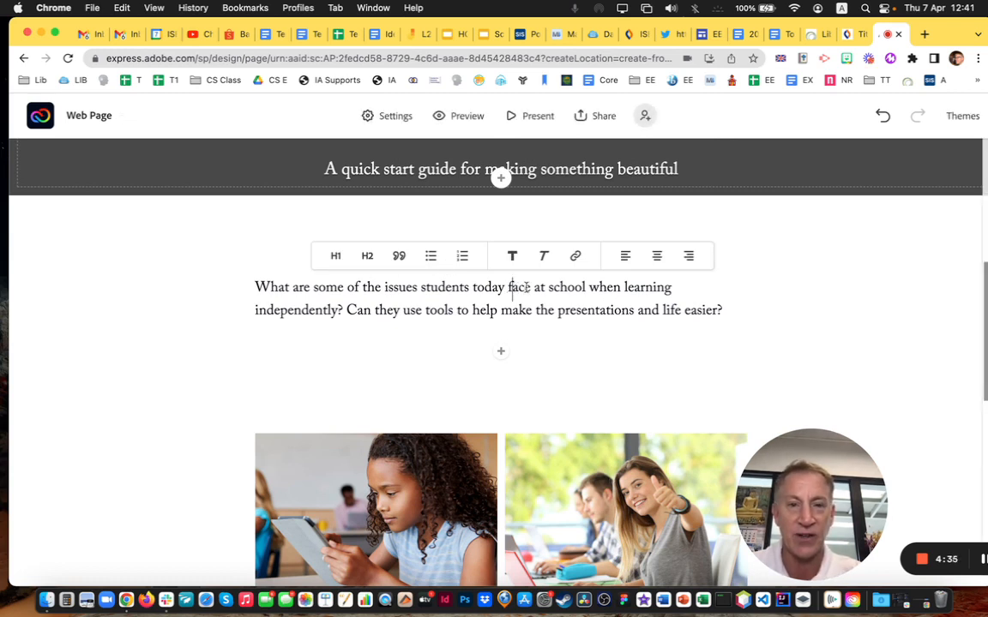
left_click_drag(623, 288, 366, 288)
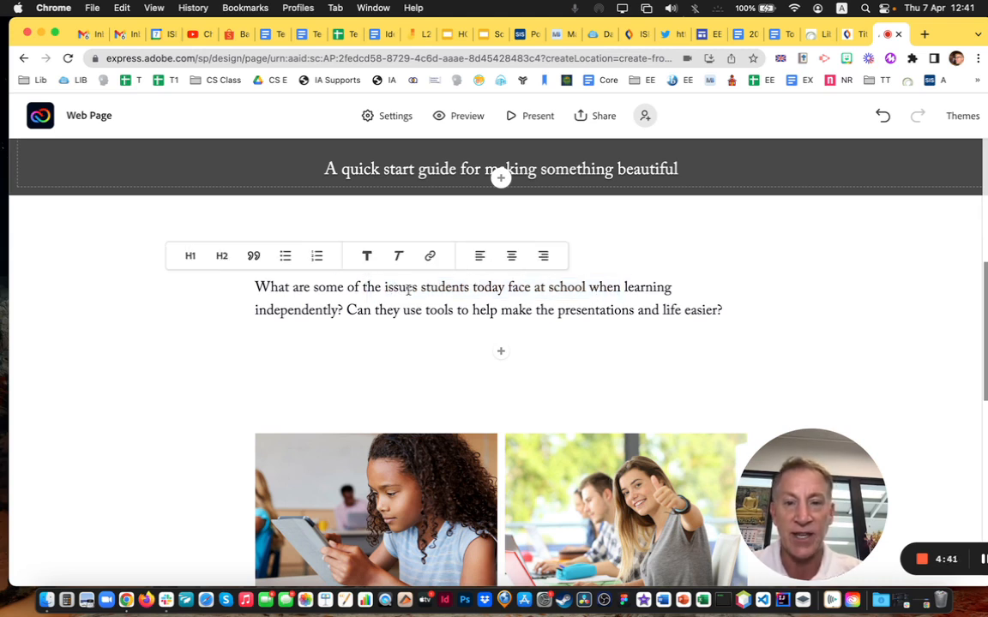
left_click_drag(419, 288, 384, 288)
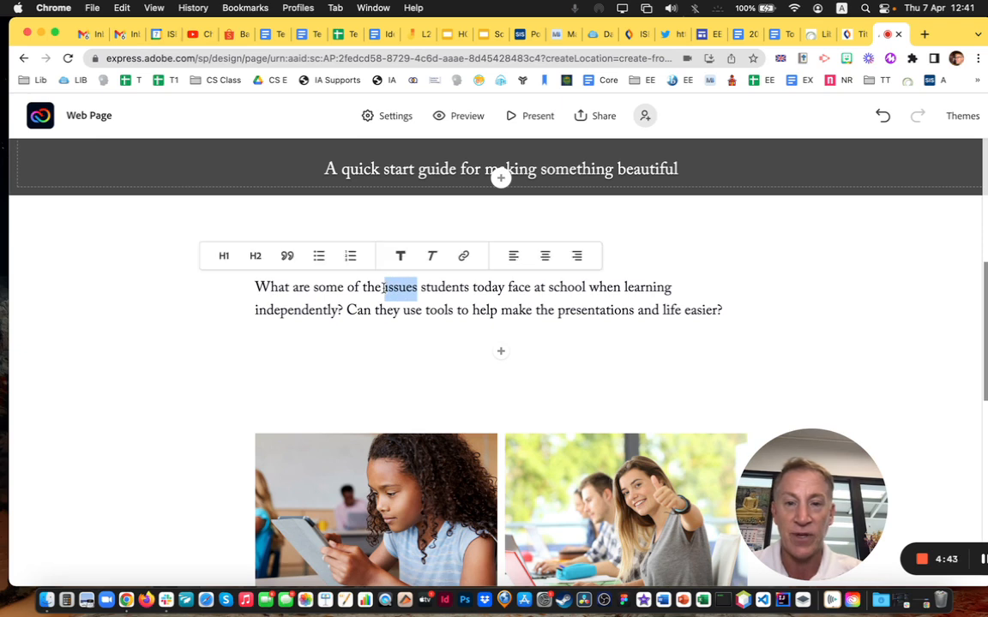
left_click(400, 256)
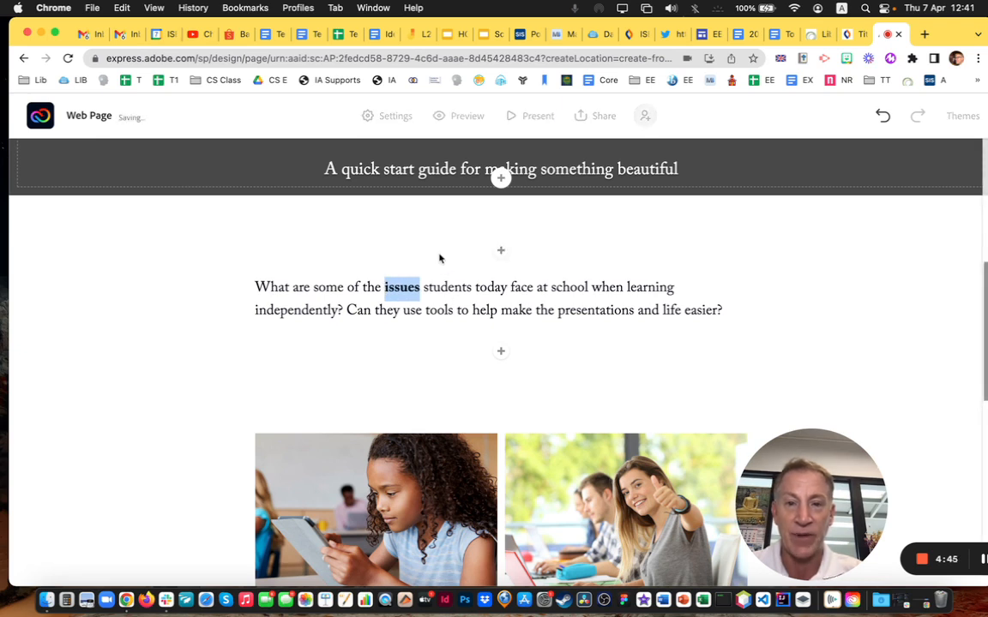
left_click(432, 289)
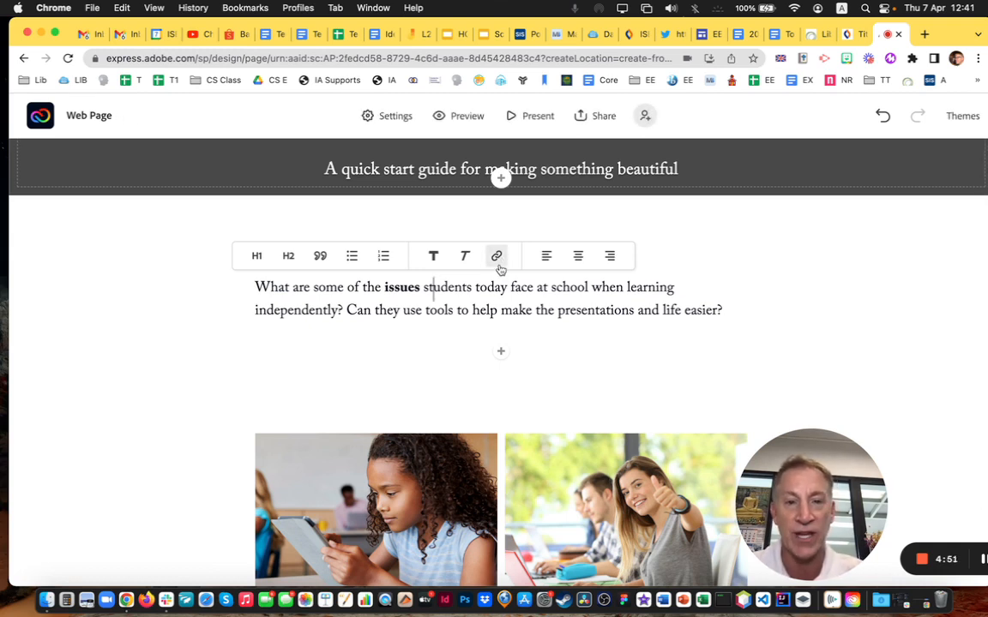
Open the add-block menu above the intro paragraph
left_click(337, 288)
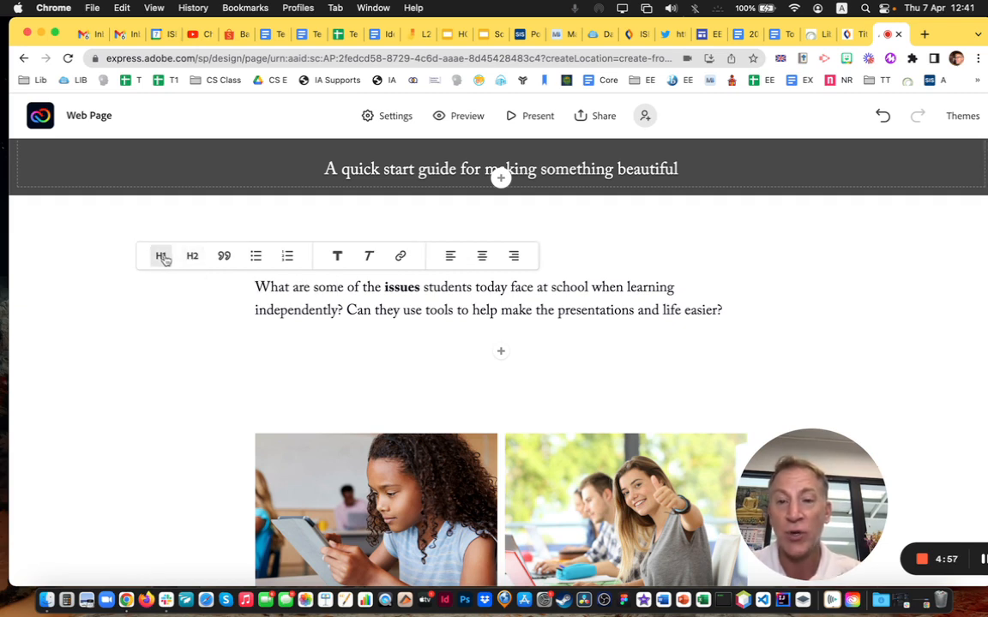
left_click(574, 274)
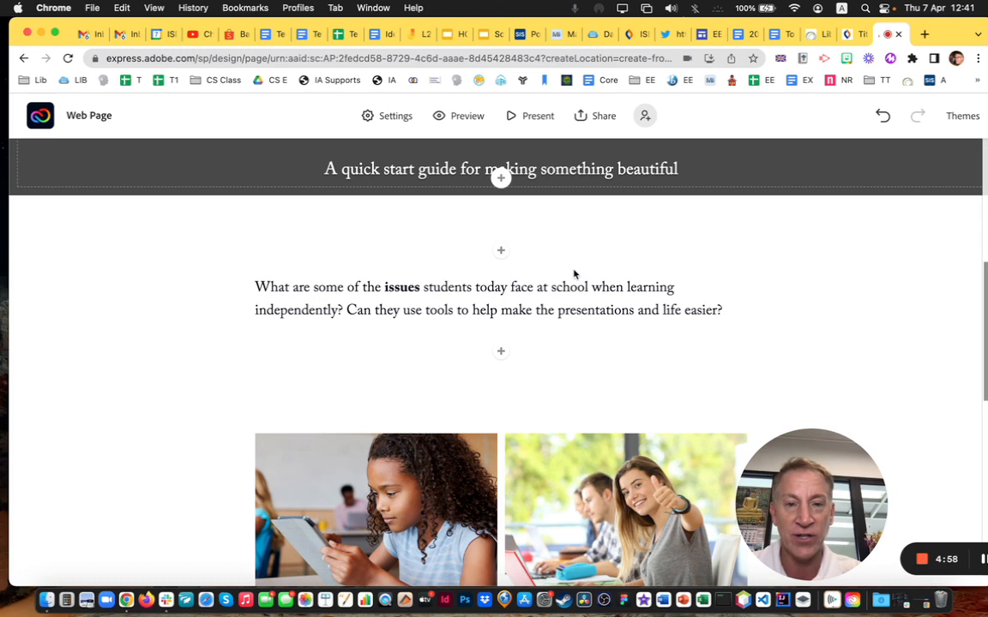
left_click(502, 253)
Add 'Tools for Successful Projects: Express' above the paragraph as a centred H1 heading
left_click(392, 212)
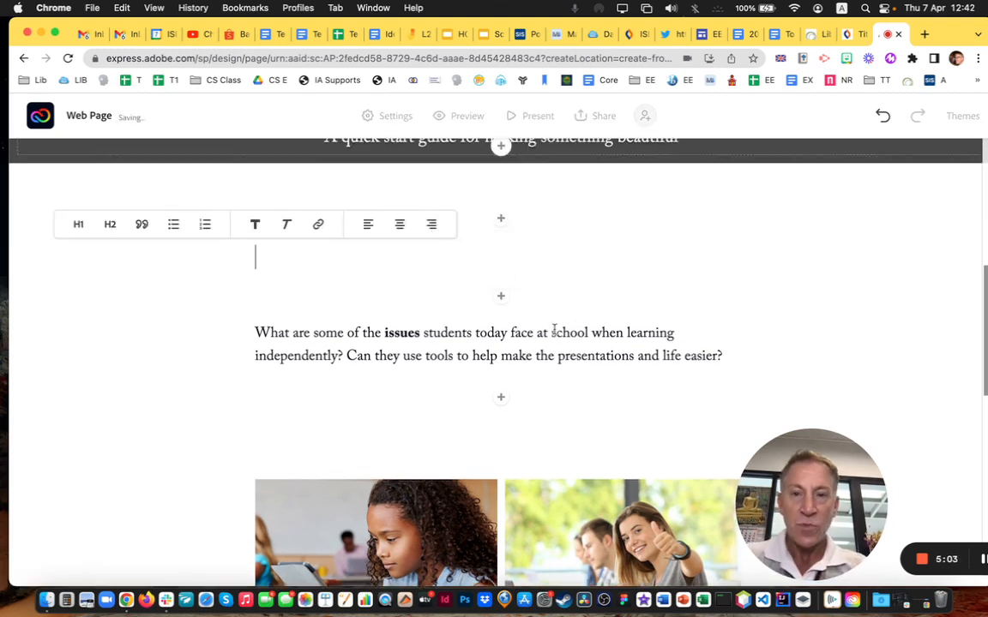
type("Tools for ST")
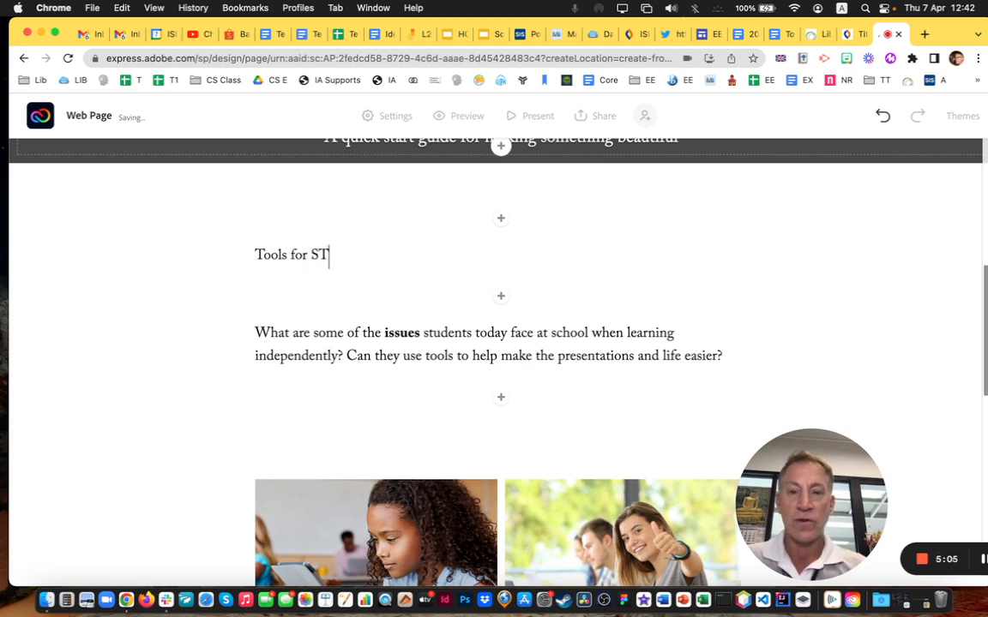
type("ress")
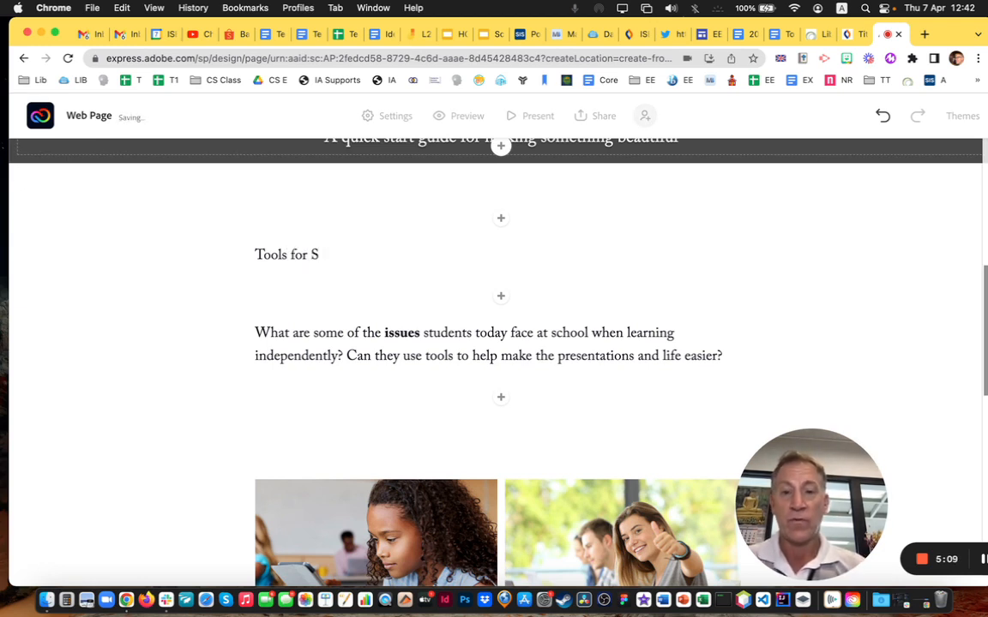
type("c")
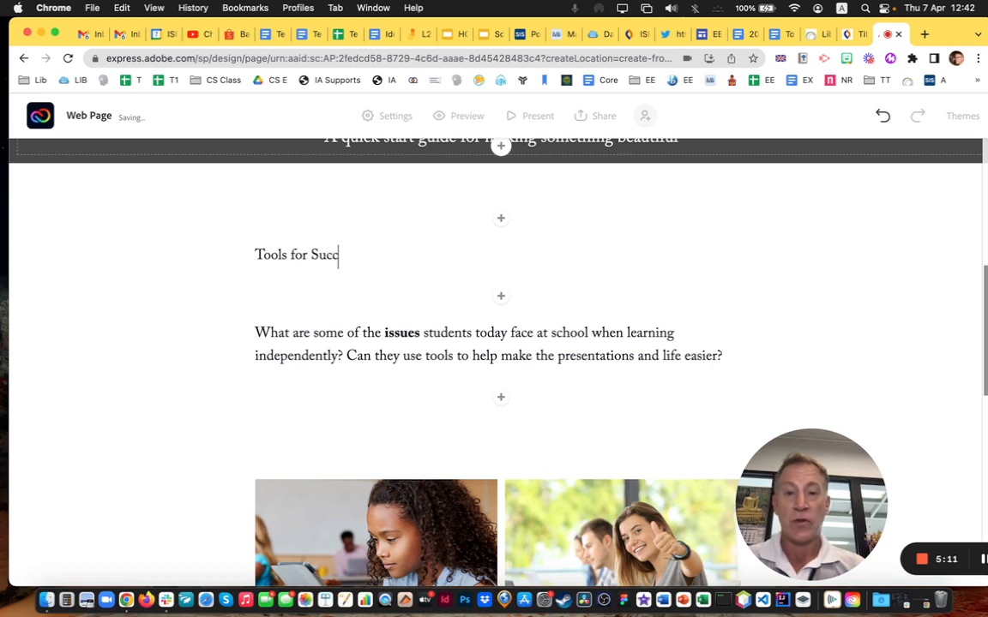
type("essful Projects")
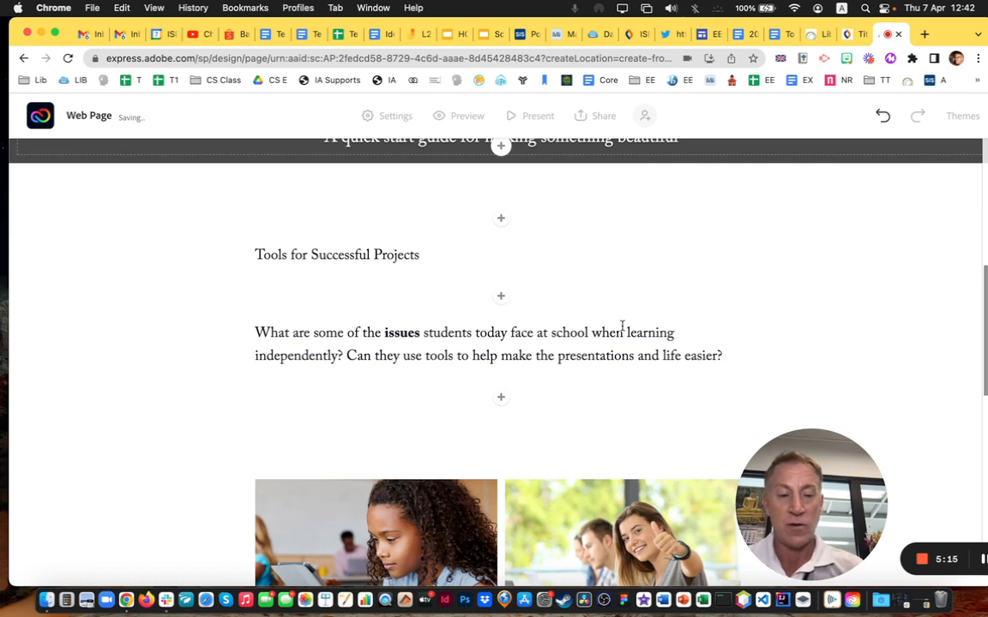
type(": E")
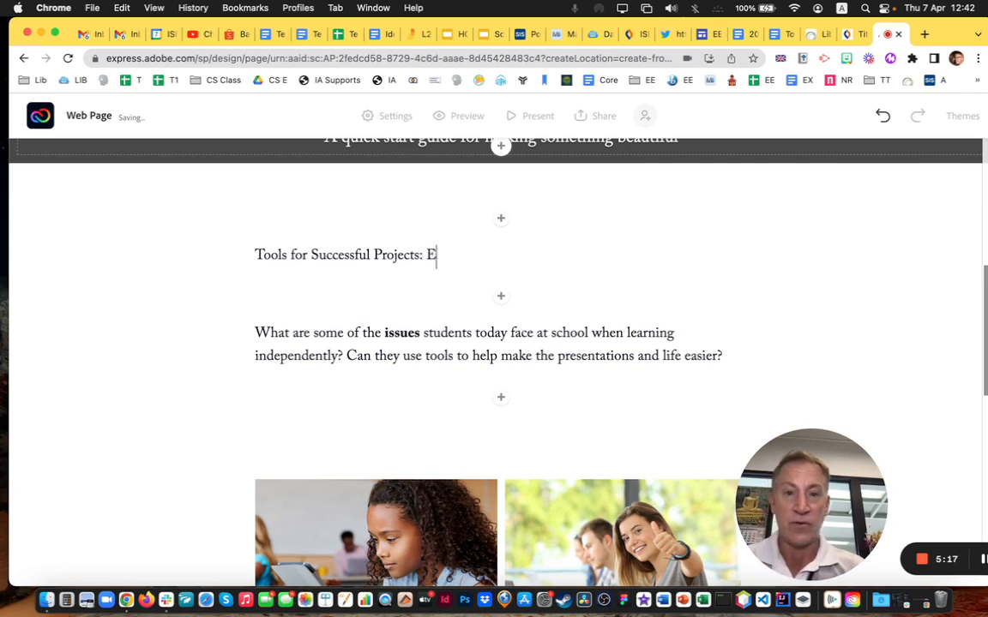
type("xpress")
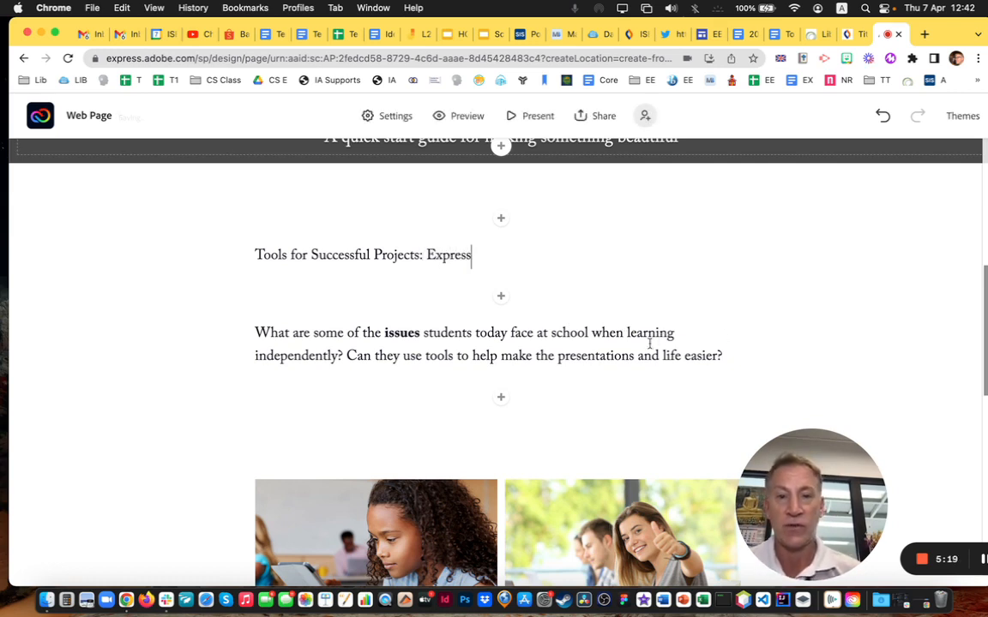
left_click_drag(490, 255, 226, 257)
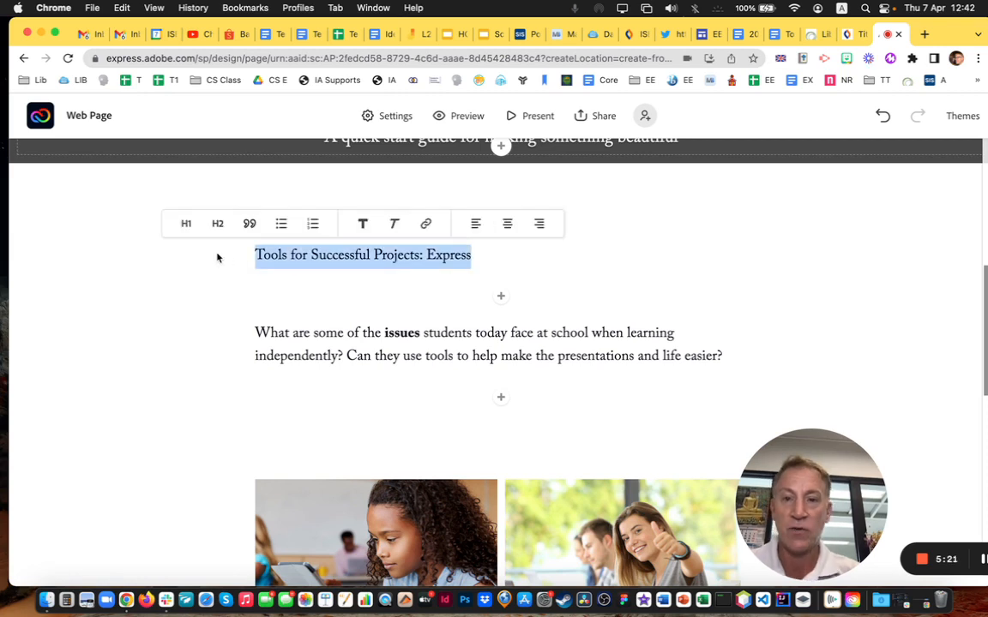
left_click(186, 225)
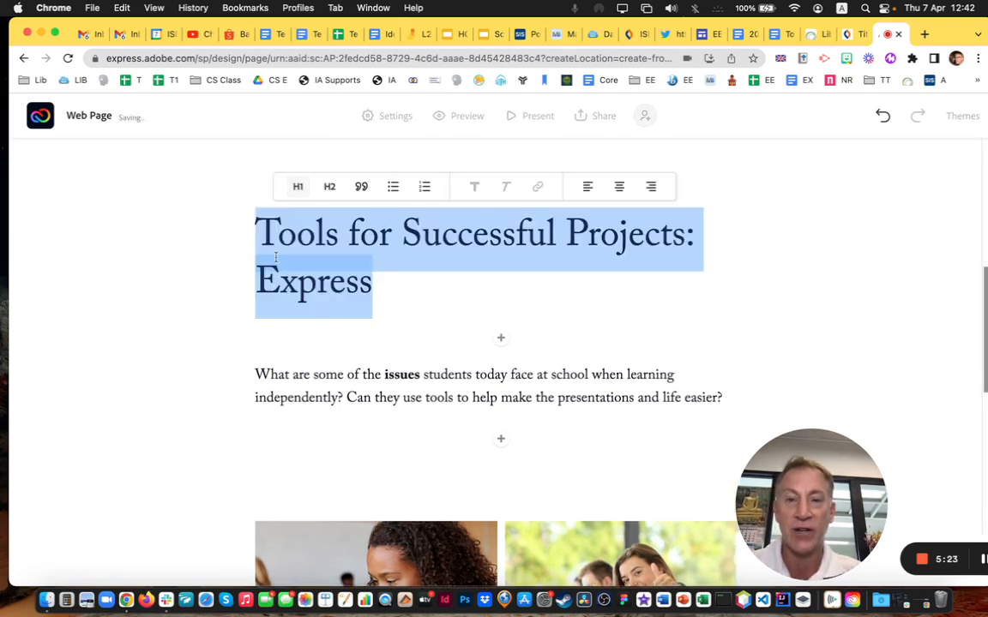
left_click(625, 187)
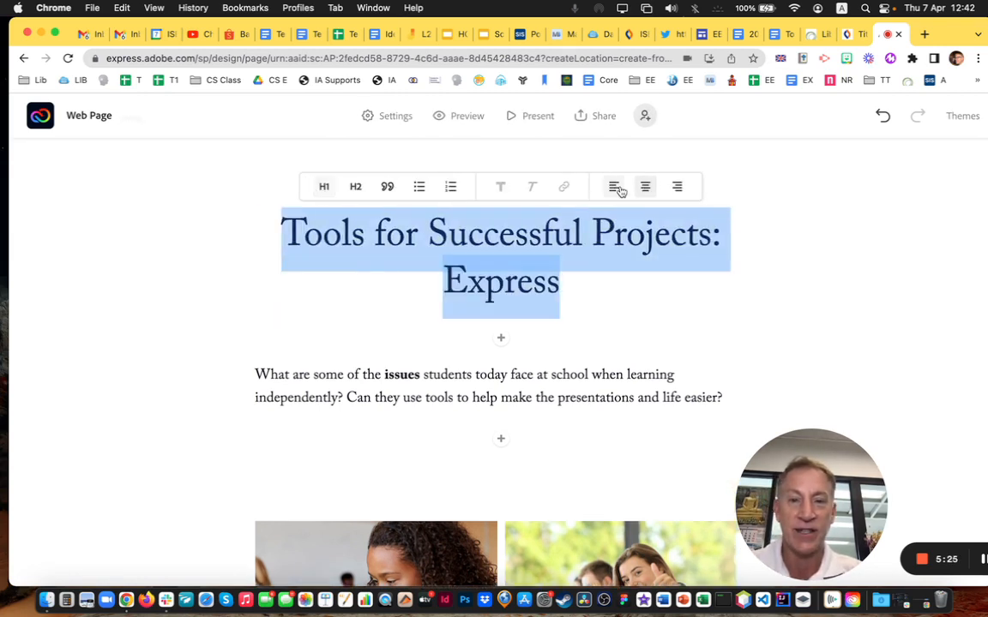
left_click(572, 286)
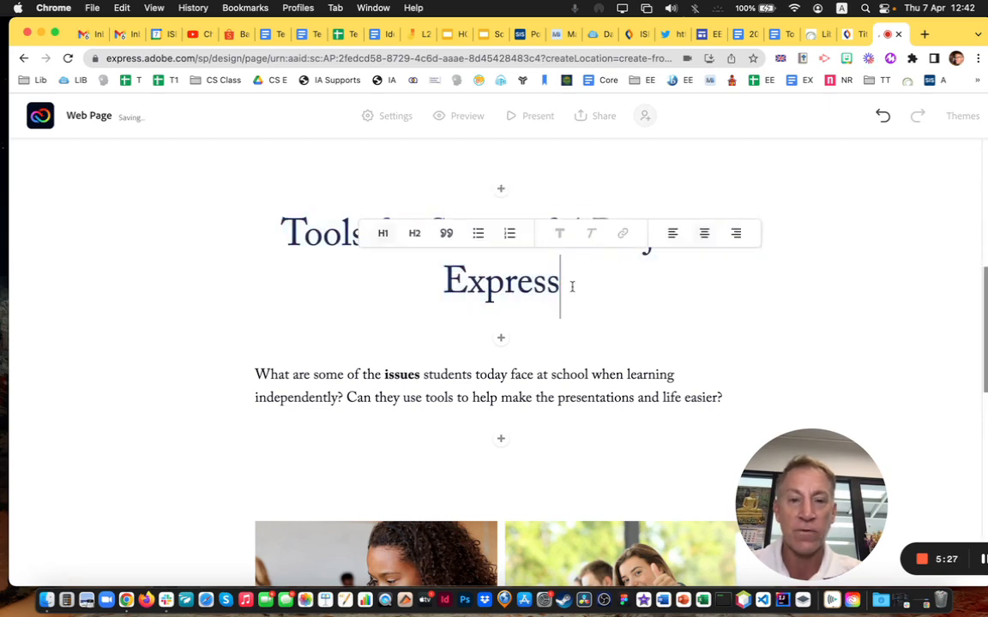
scroll(529, 397, "down", 4)
Add a text block below the intro quoting a student stressed by lacking a good project tool
left_click(500, 287)
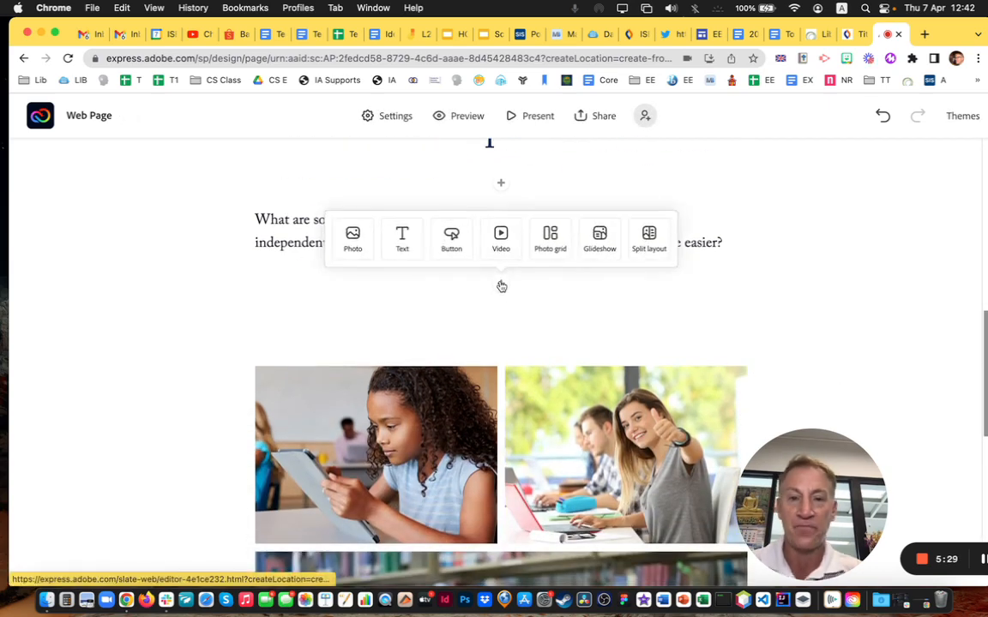
left_click(404, 243)
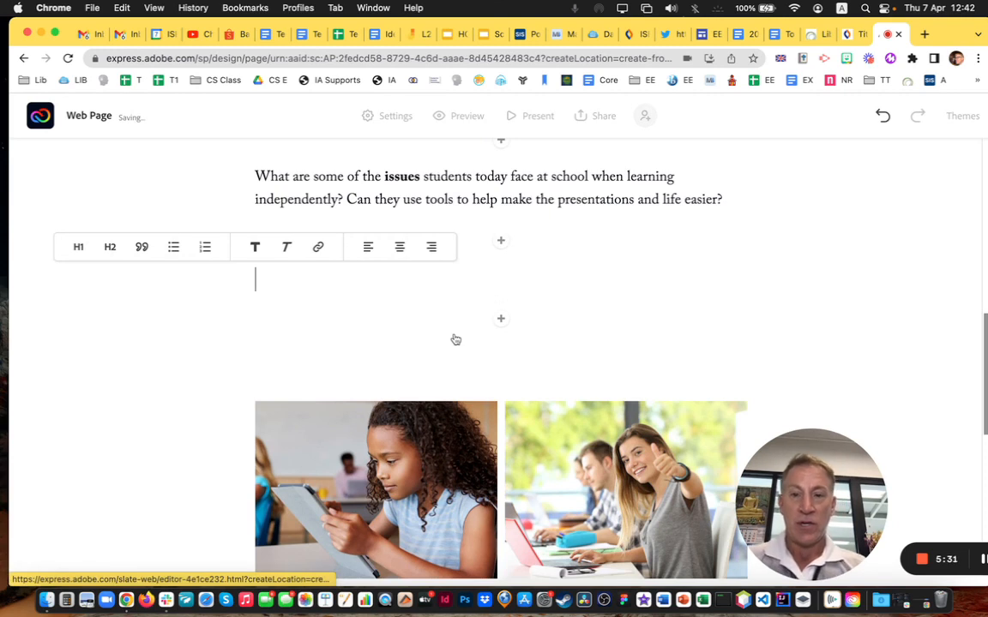
type("So")
key("BackSpace")
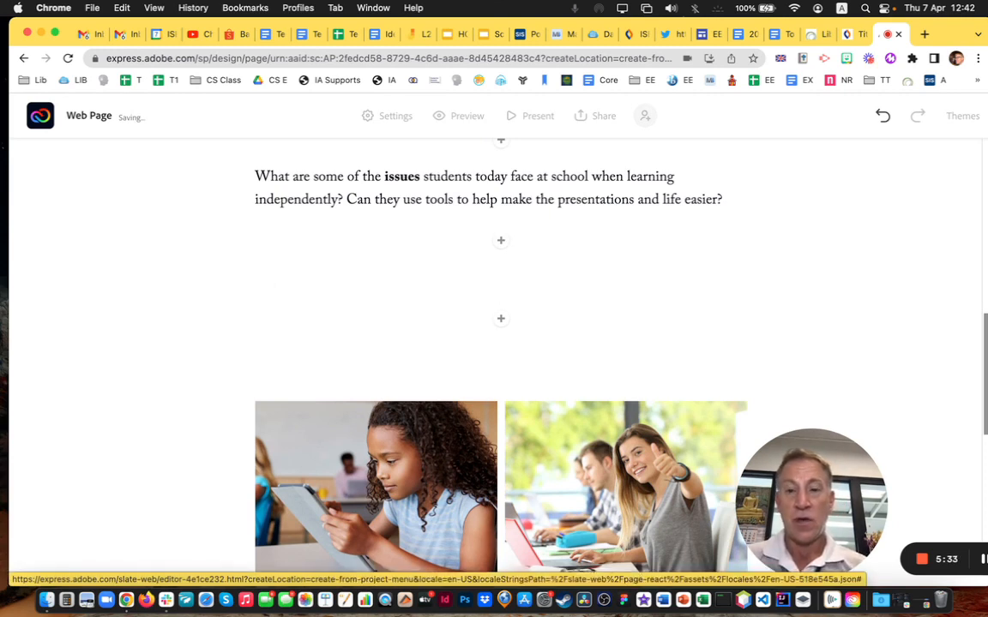
type("feel stre")
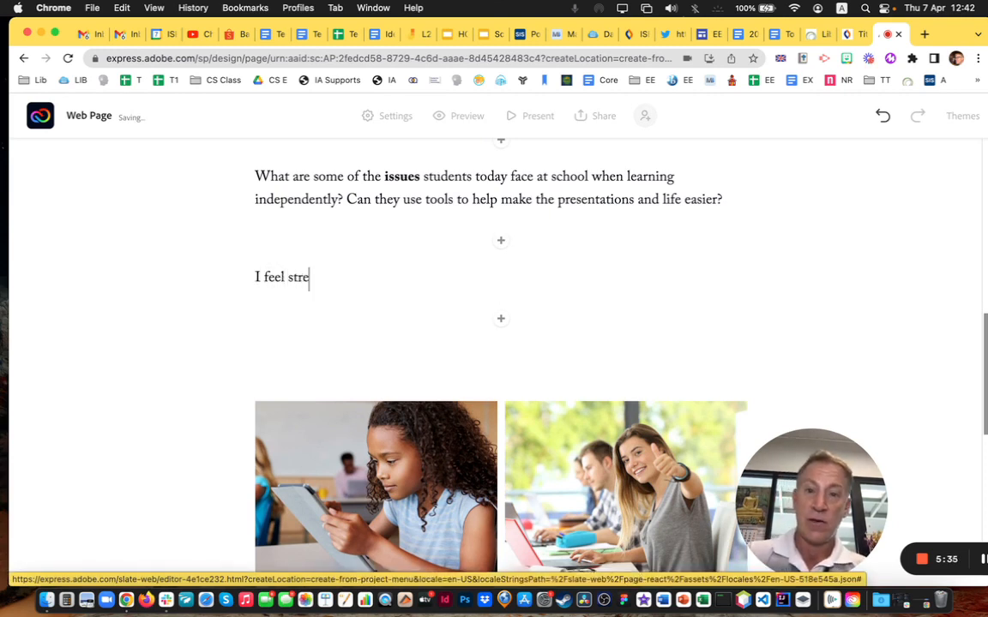
type("ssed when I do n")
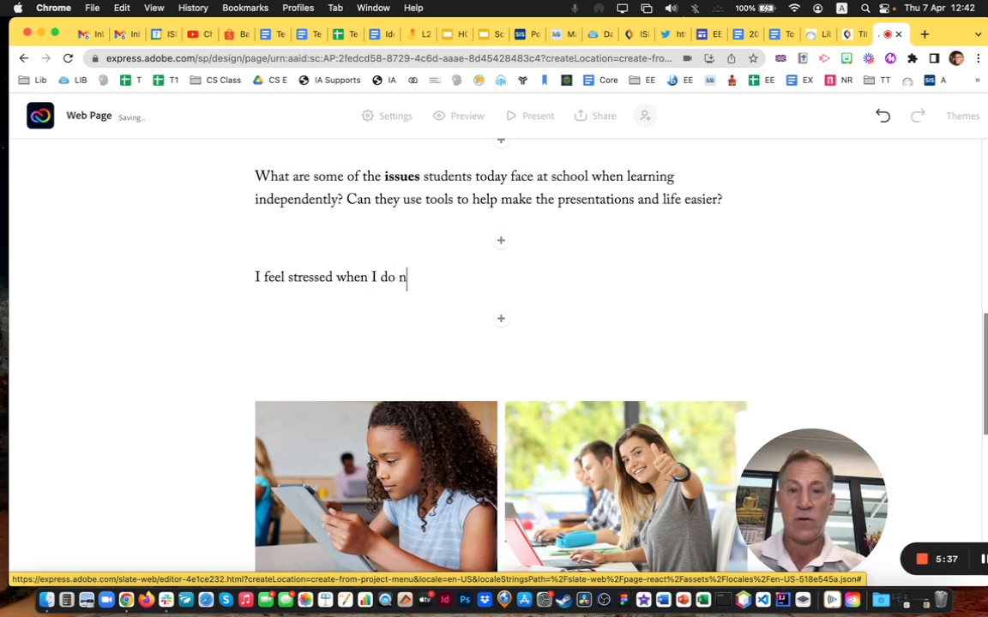
type("ot have a good too")
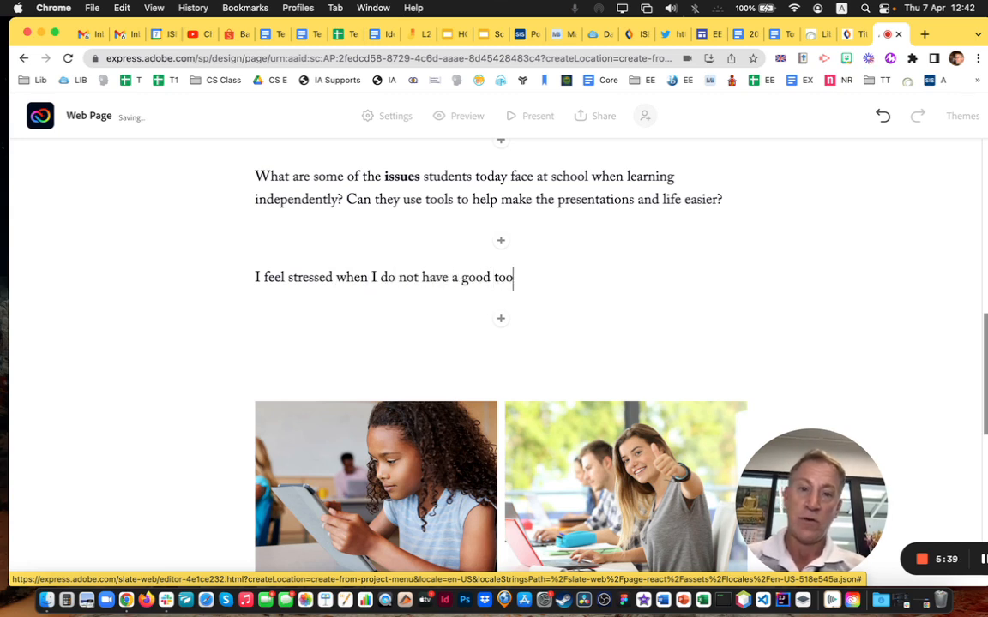
type("l to use when")
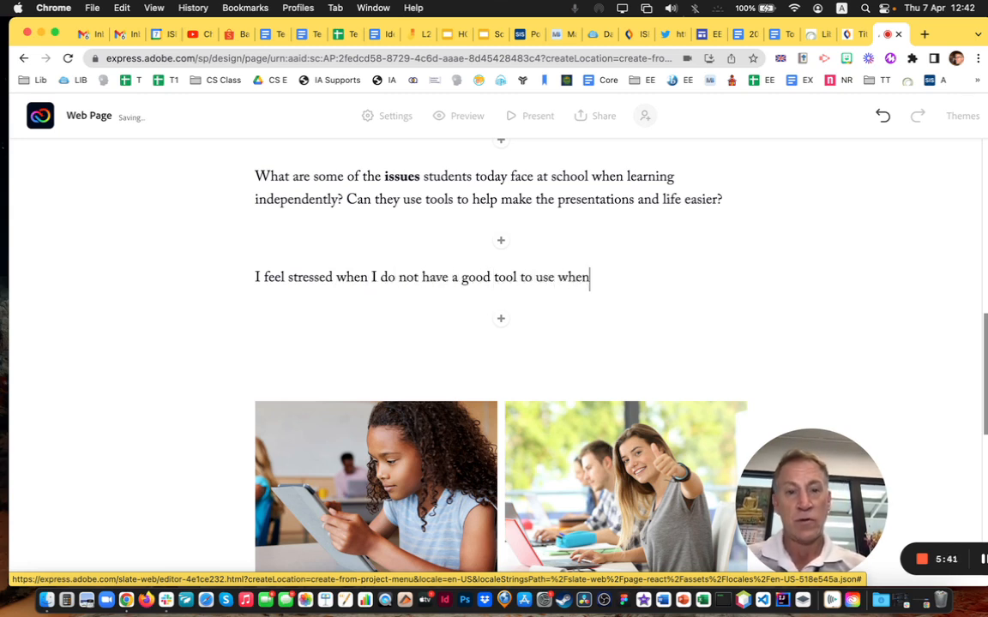
type(" making projects f")
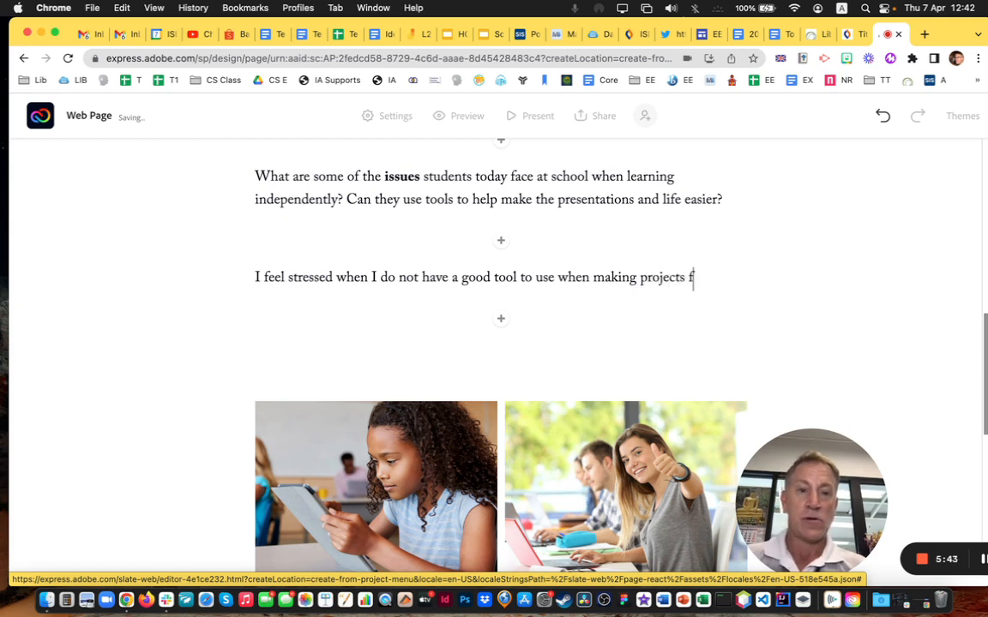
type("or my class")
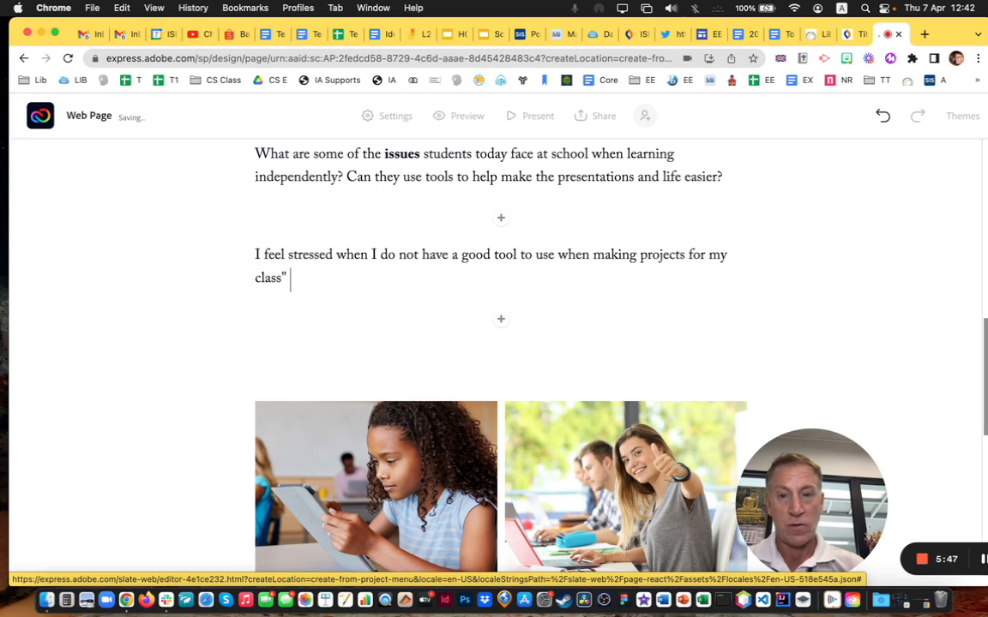
type("\", said")
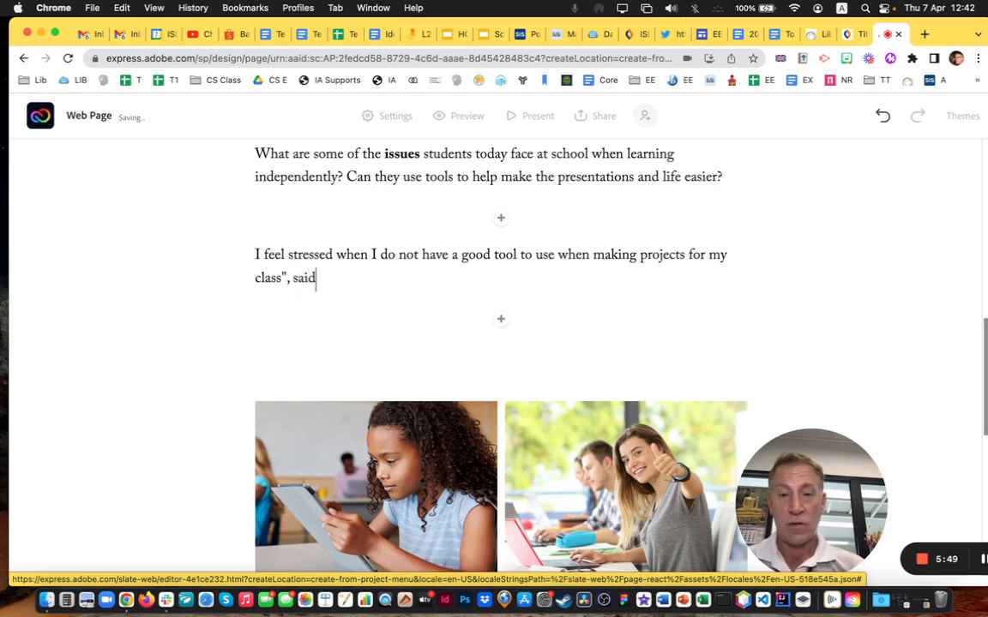
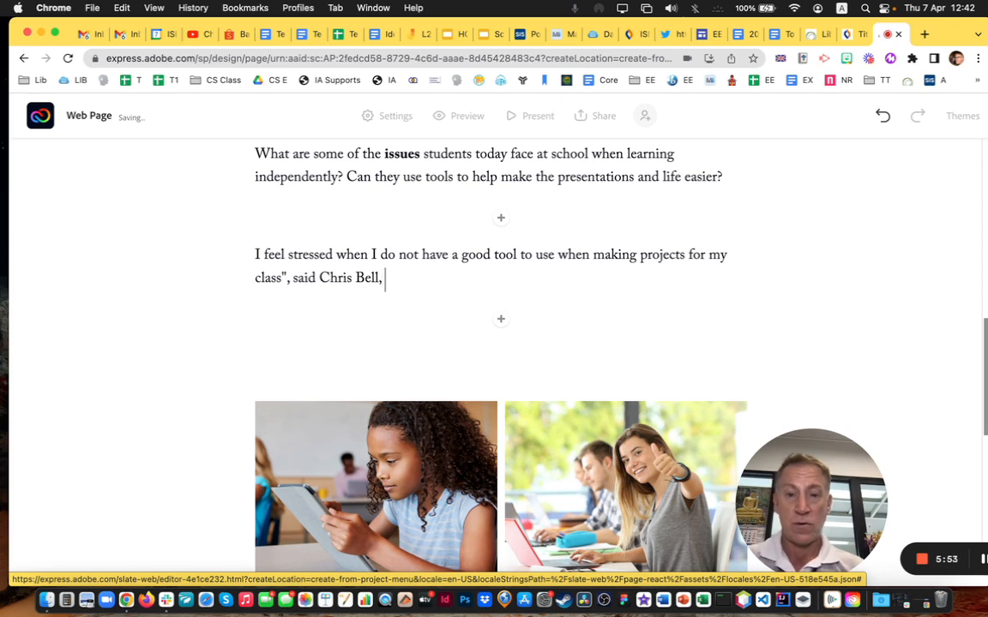
type(", grade 10 student.")
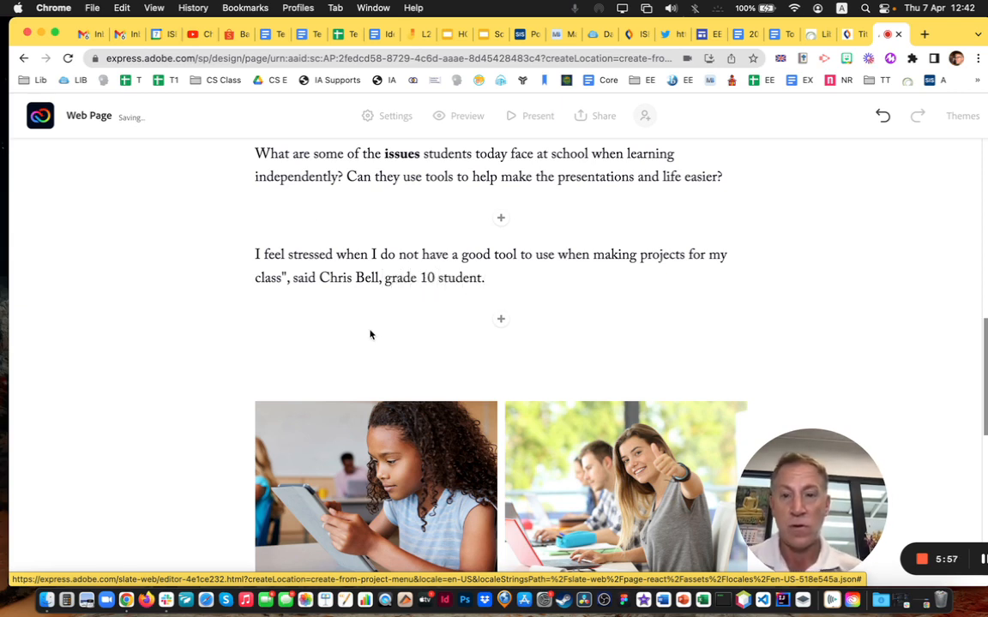
Put an opening quotation mark before the student's statement and format it as a block quote
left_click(254, 256)
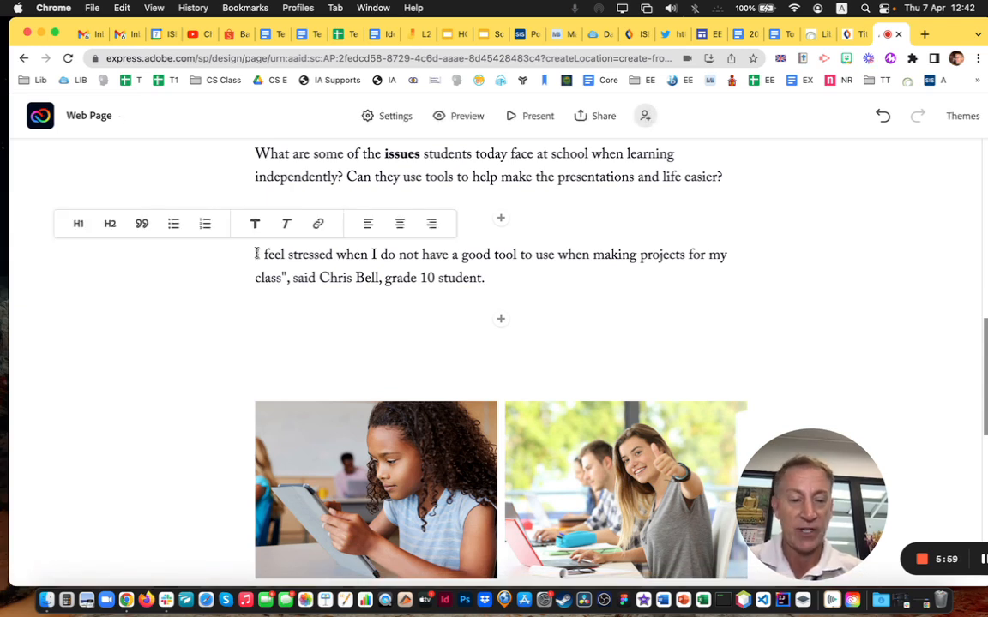
type("\"")
left_click_drag(284, 277, 255, 259)
left_click(380, 223)
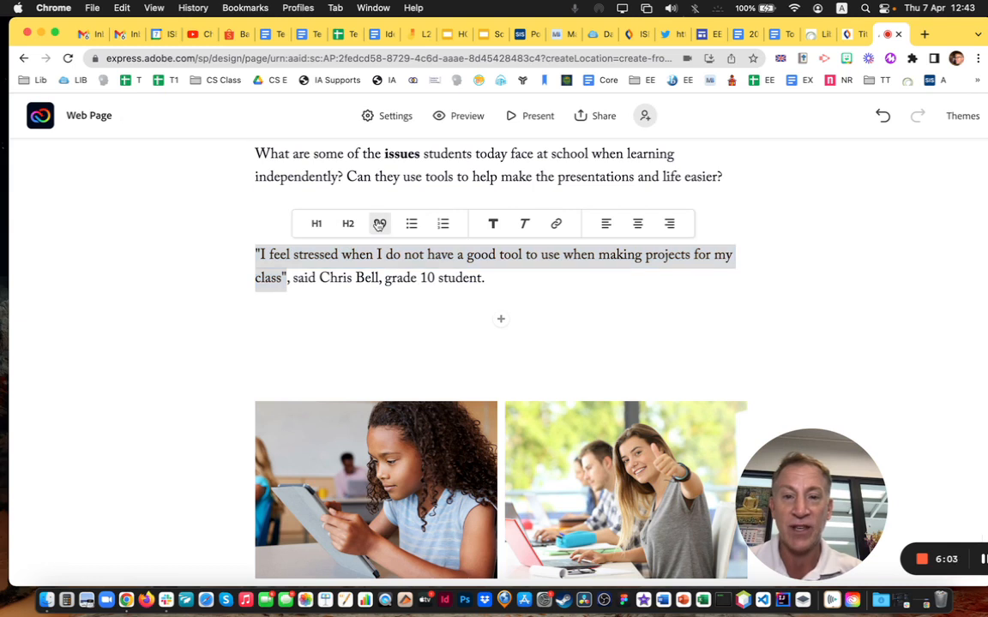
left_click(400, 288)
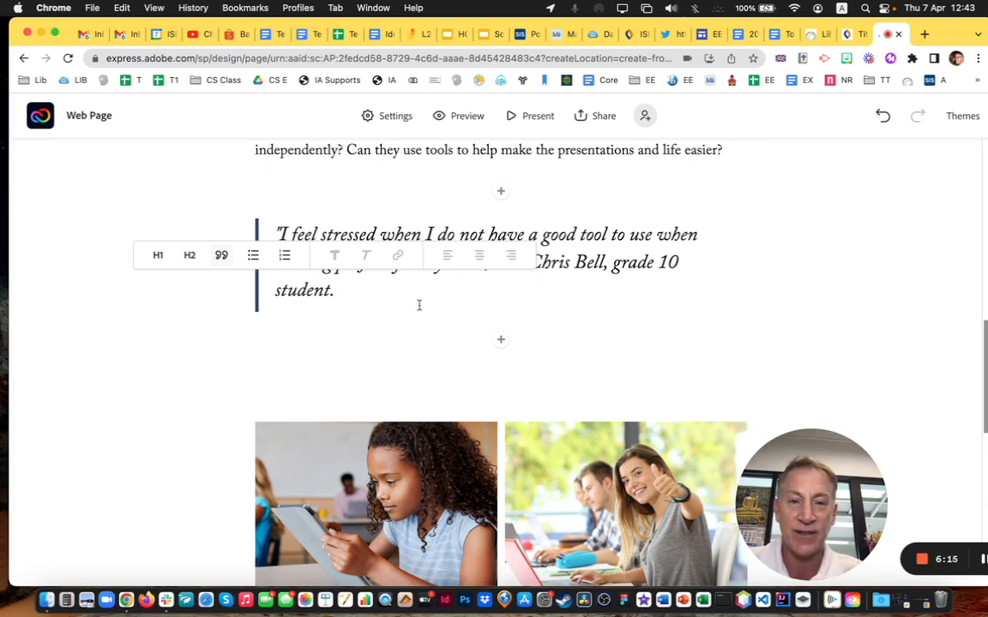
Add a video block below the stressed-student photo, then browse the YouTube channel's uploads
scroll(643, 375, "down", 10)
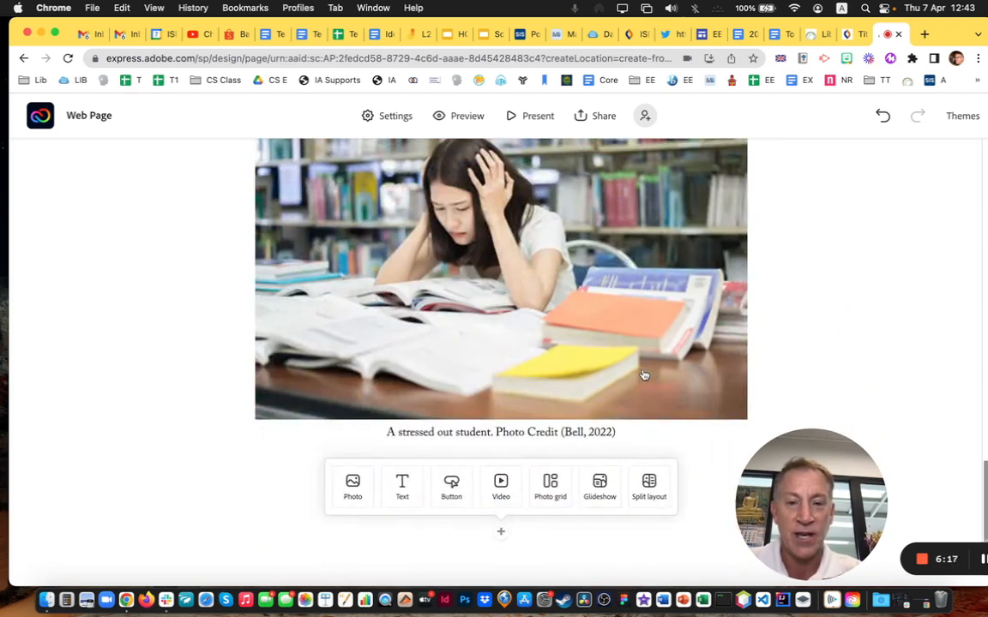
left_click(499, 487)
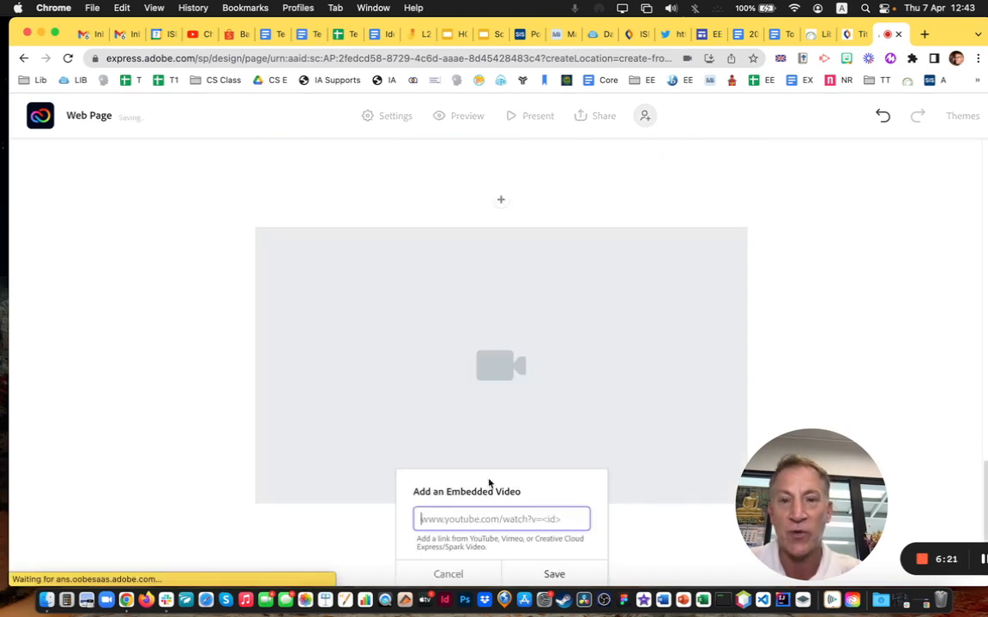
left_click(196, 35)
scroll(301, 410, "down", 5)
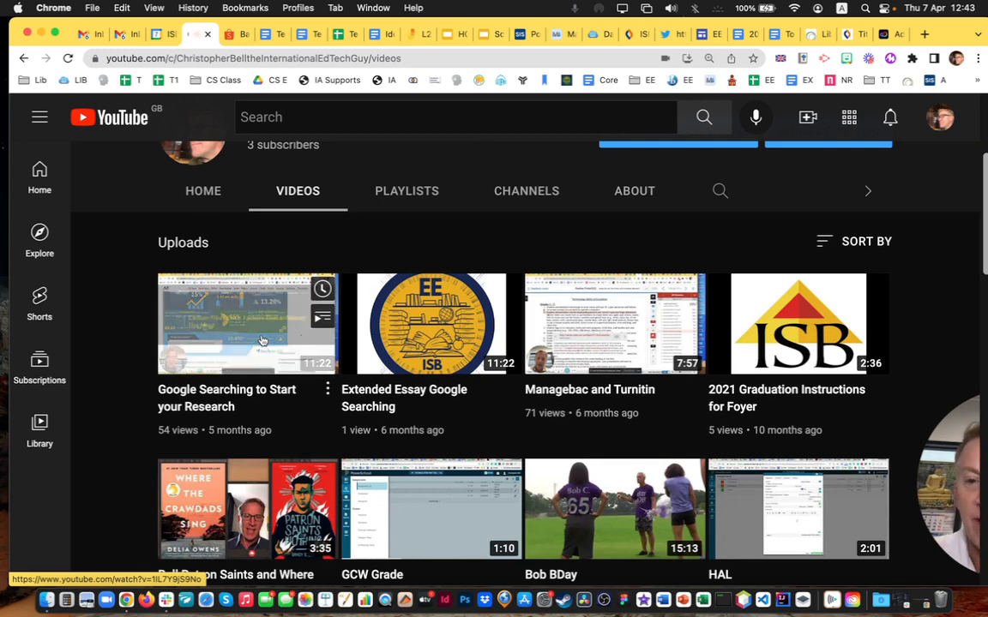
Copy the link address of the 'Google Searching to Start your Research' video and return to Adobe Express
right_click(262, 340)
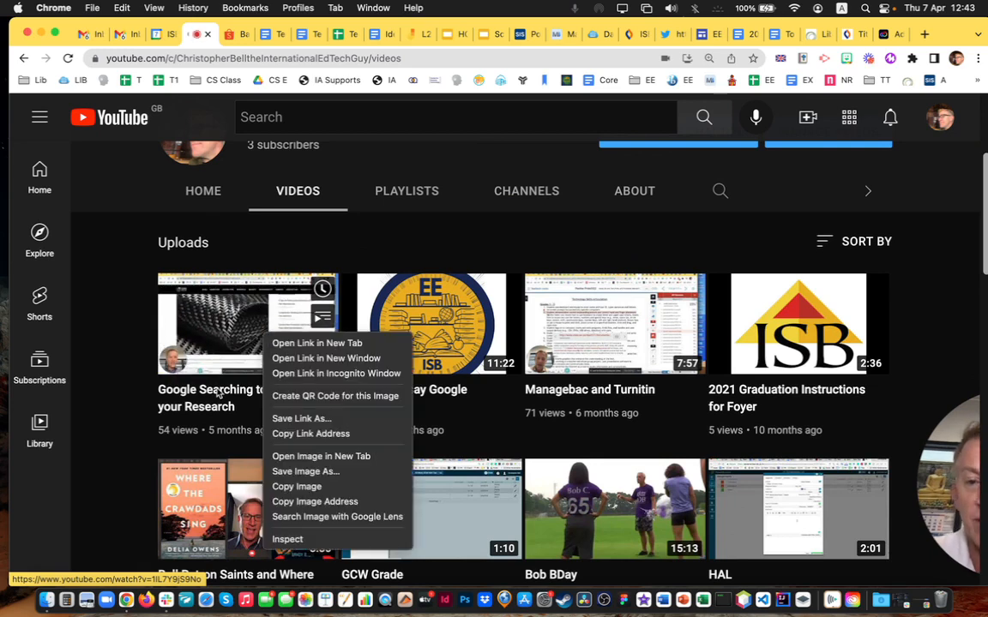
left_click(249, 418)
left_click(330, 390)
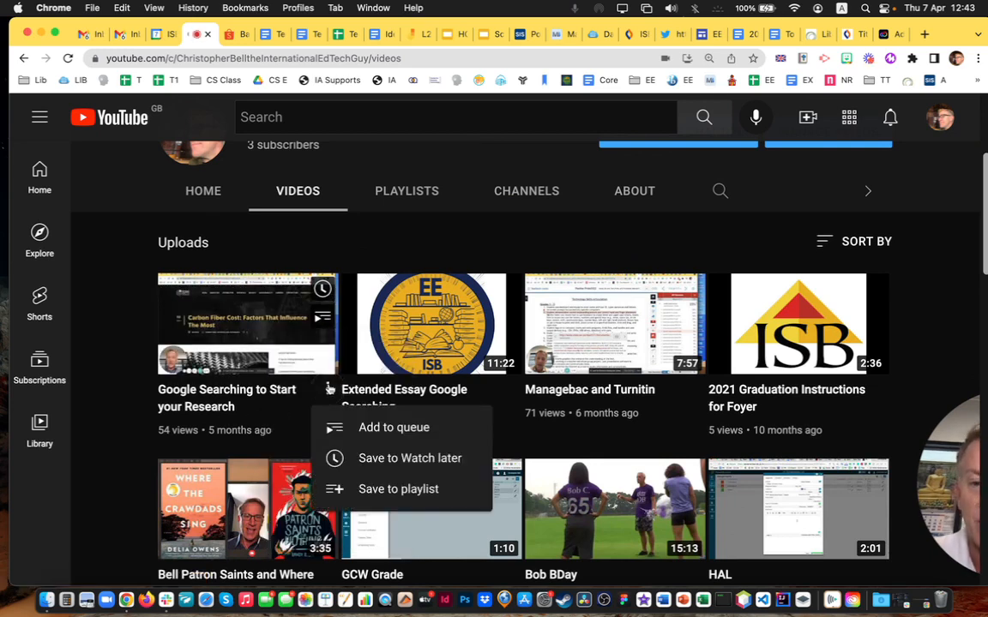
right_click(243, 296)
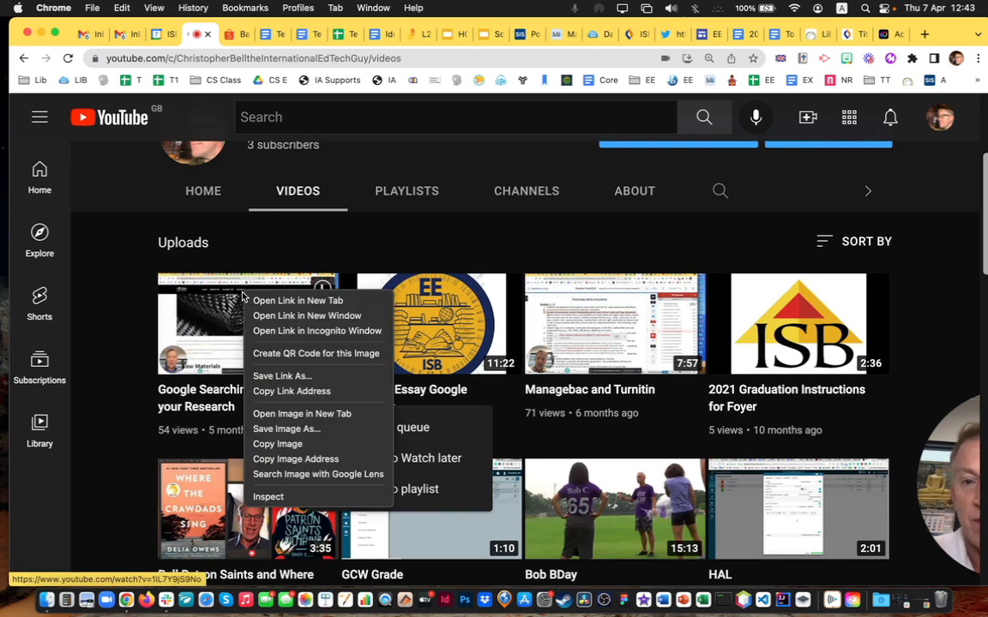
left_click(288, 392)
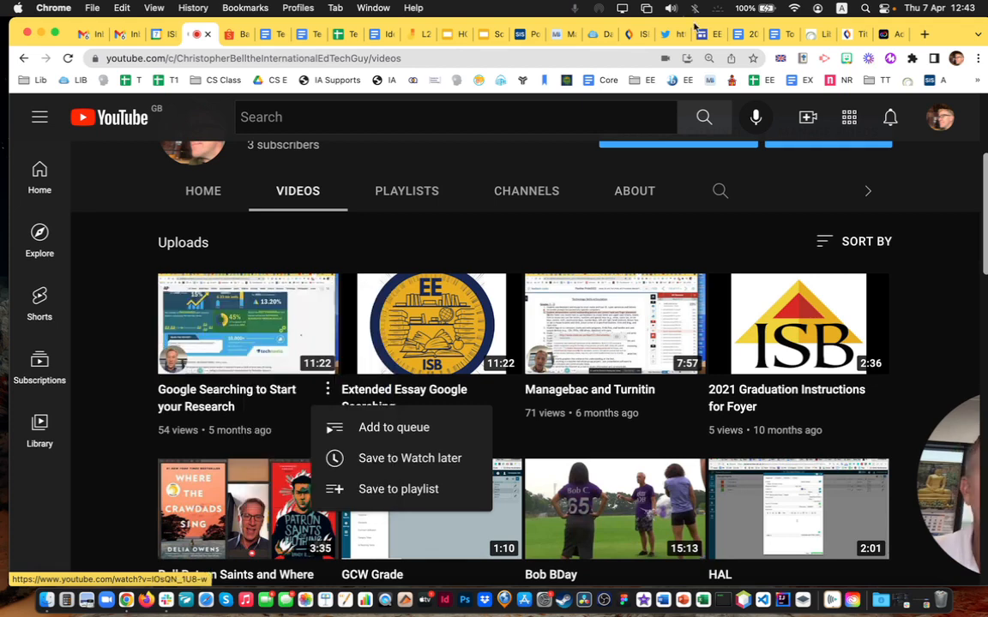
left_click(880, 36)
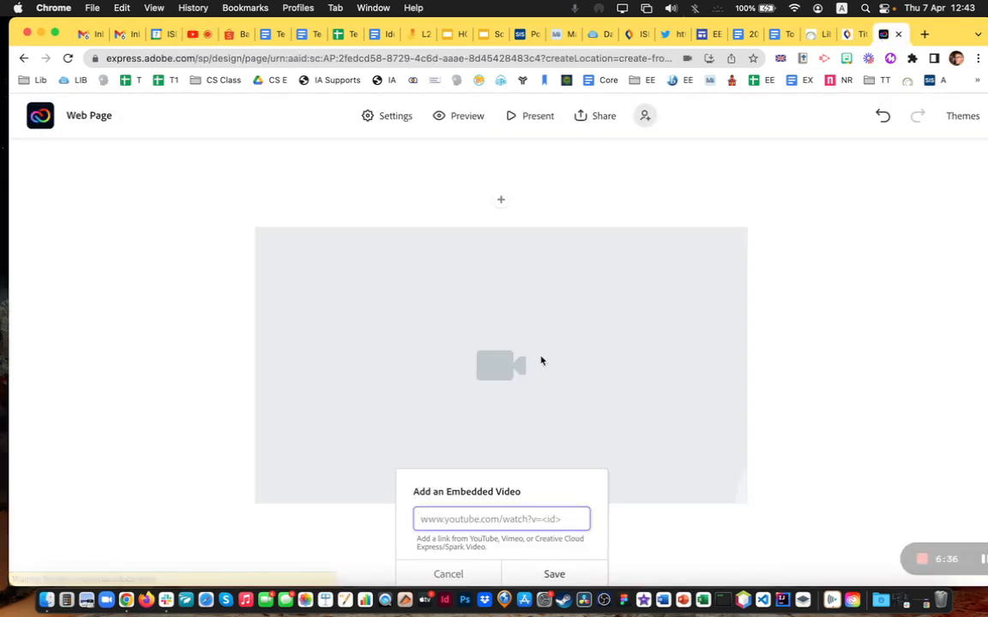
Paste the YouTube link into the Add an Embedded Video field and save it
key("super+v")
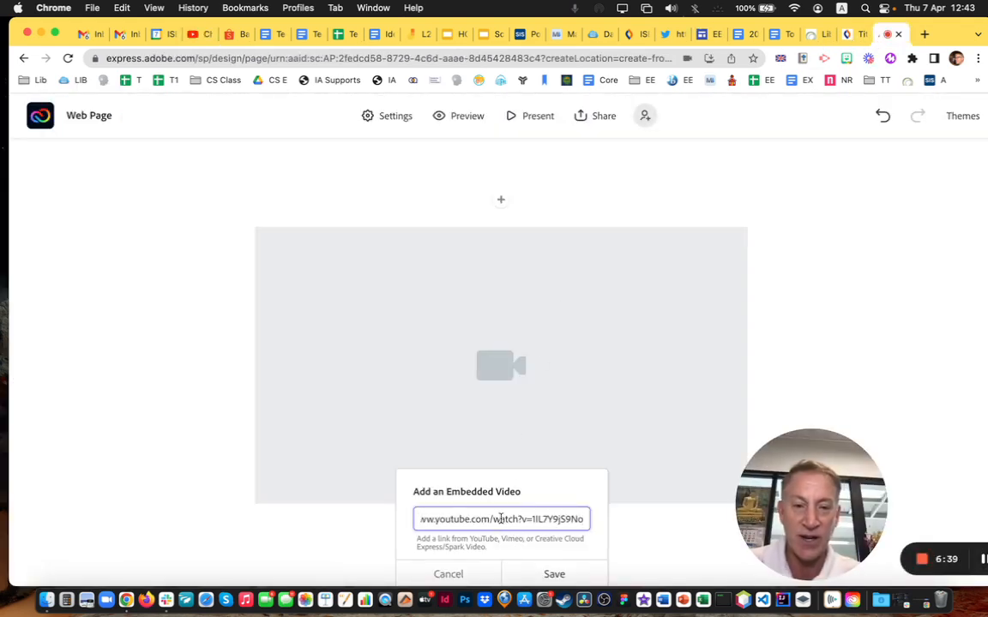
left_click(544, 573)
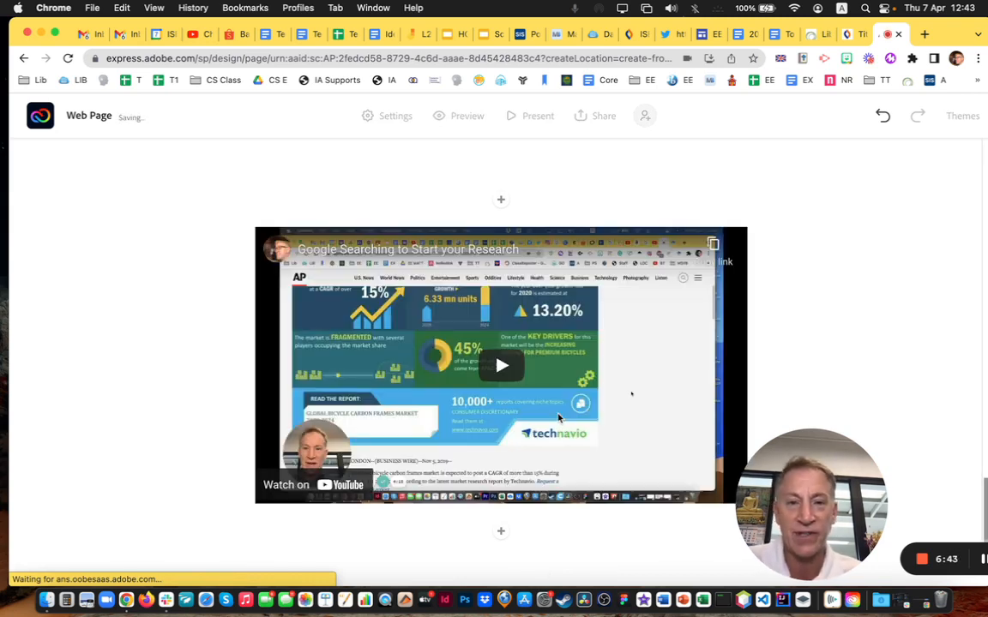
scroll(559, 418, "up", 3)
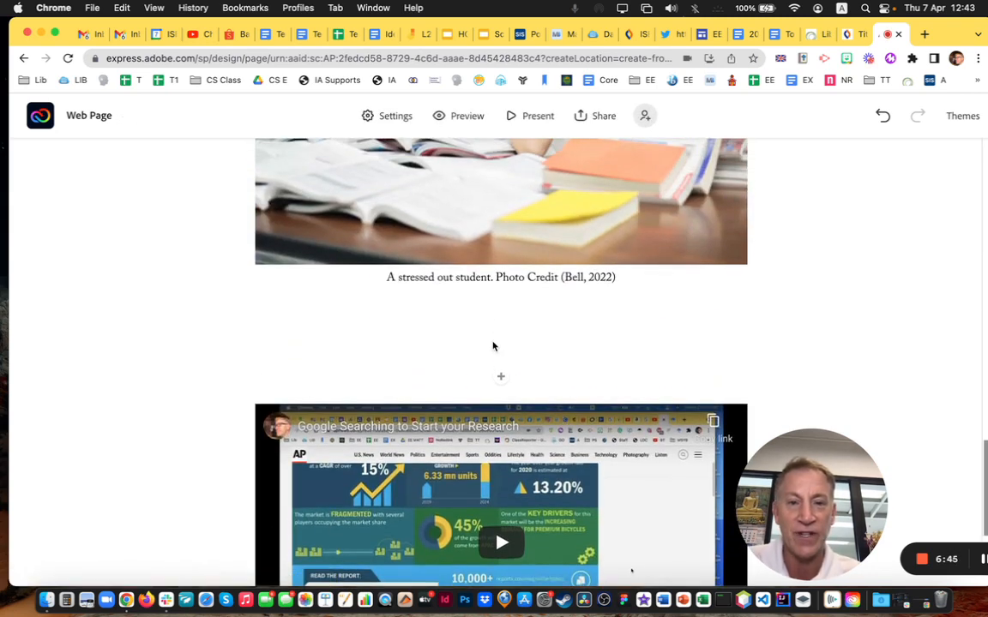
left_click(493, 344)
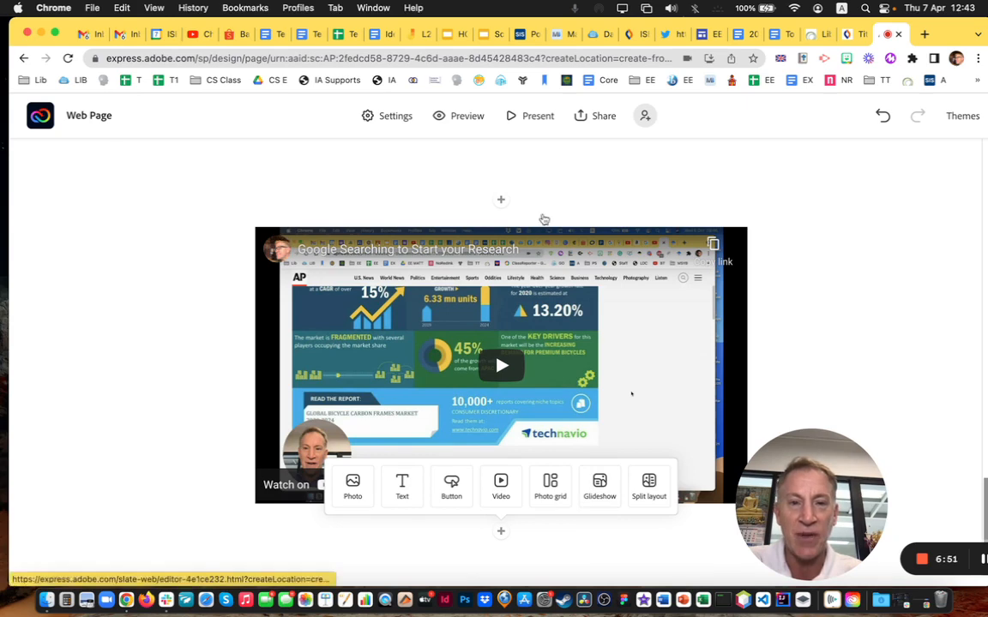
scroll(545, 220, "up", 3)
left_click(500, 346)
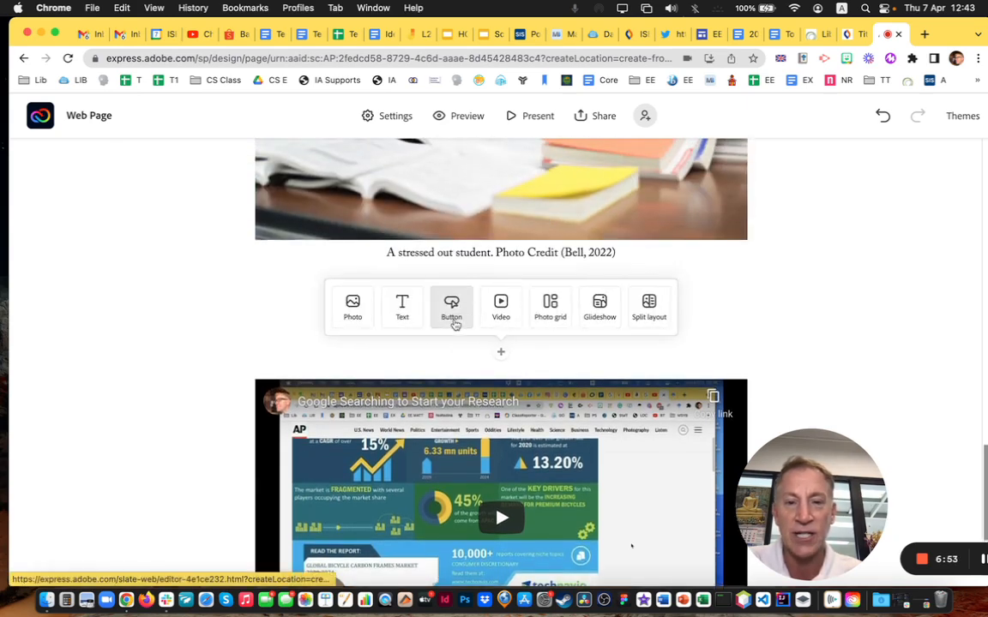
left_click(451, 317)
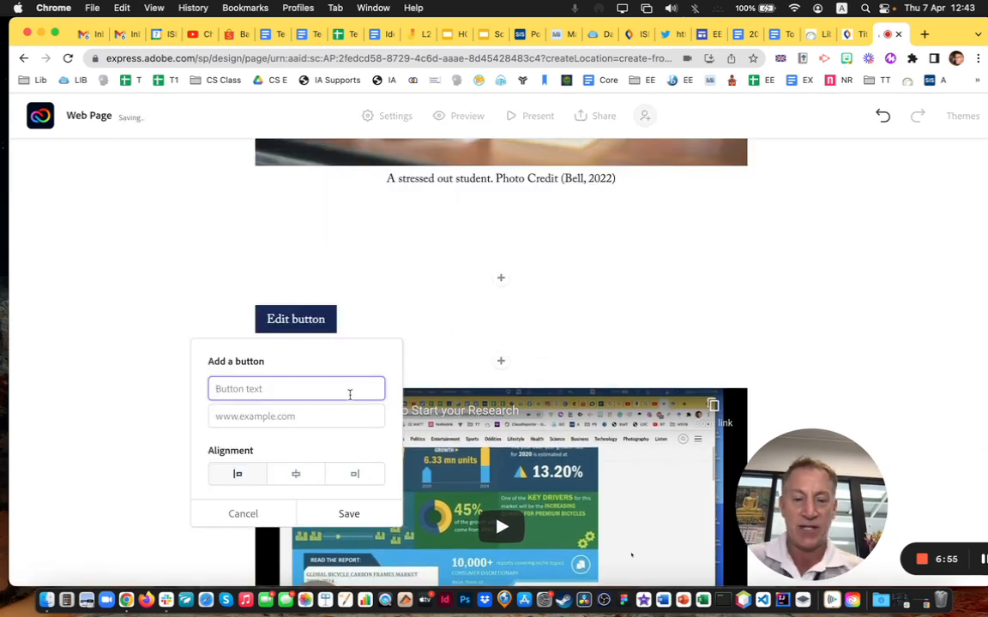
type("Take me to a")
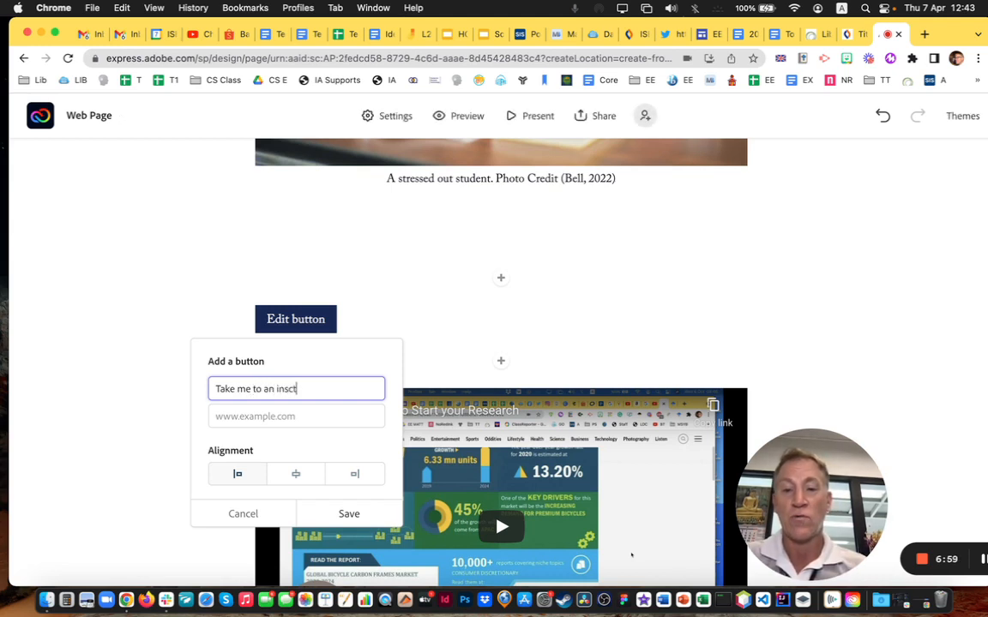
type("n insct")
key("BackSpace")
key("BackSpace")
type("tructional video.")
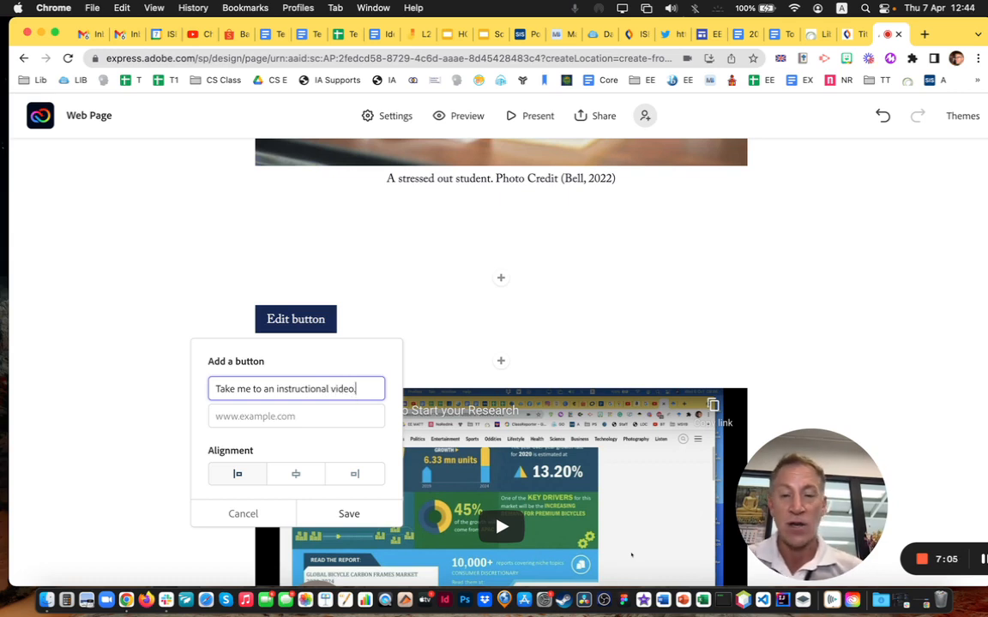
left_click(296, 476)
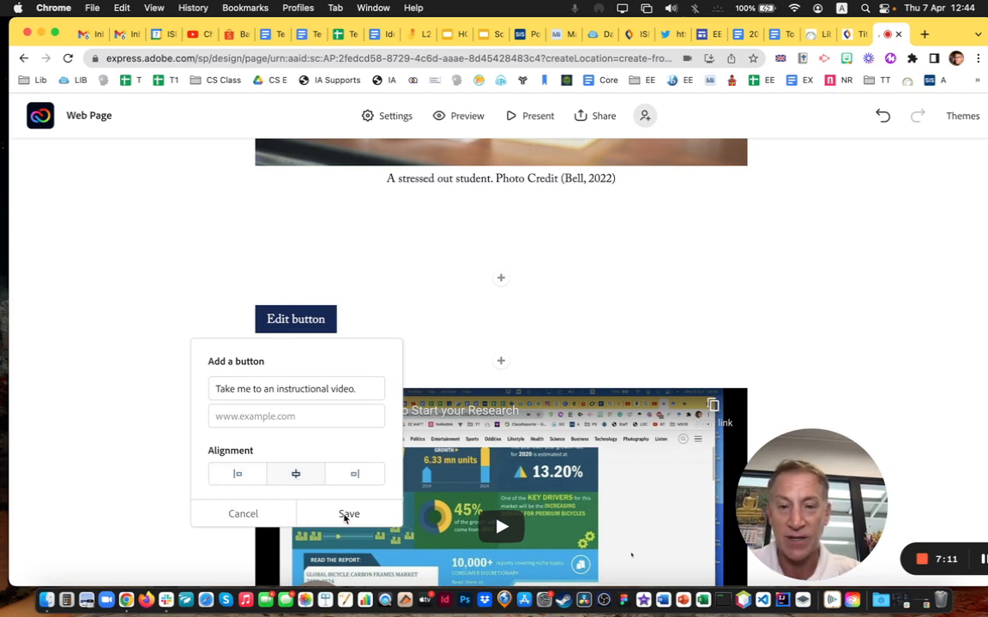
left_click(413, 228)
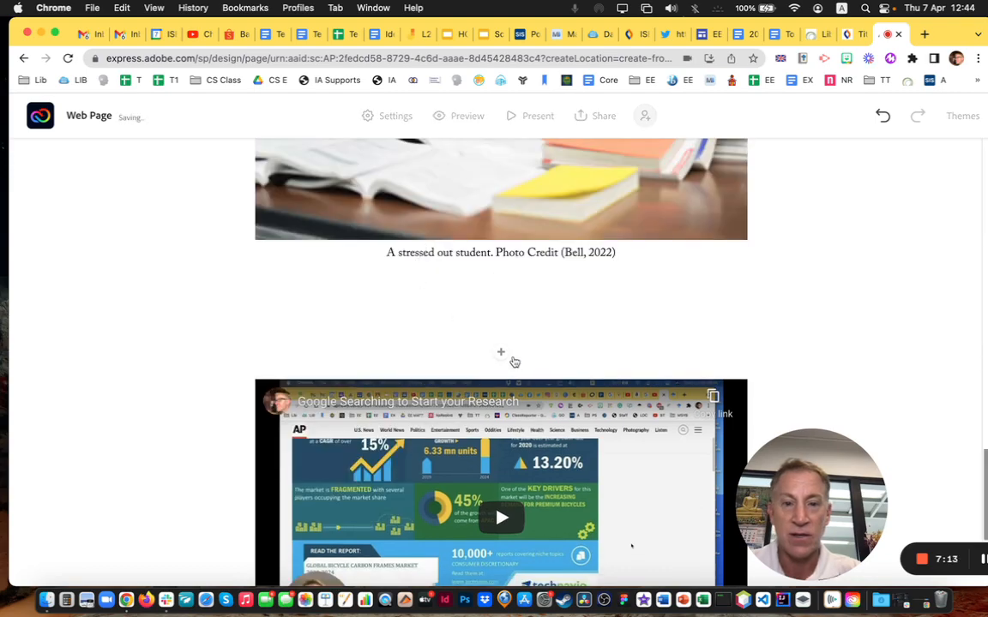
scroll(486, 303, "down", 3)
left_click(500, 530)
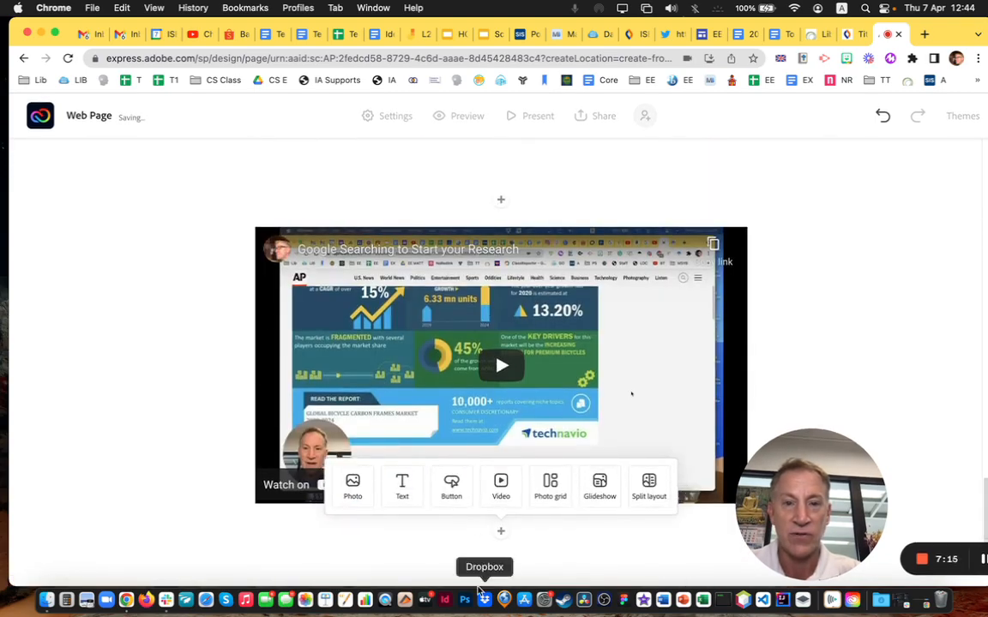
scroll(479, 370, "up", 10)
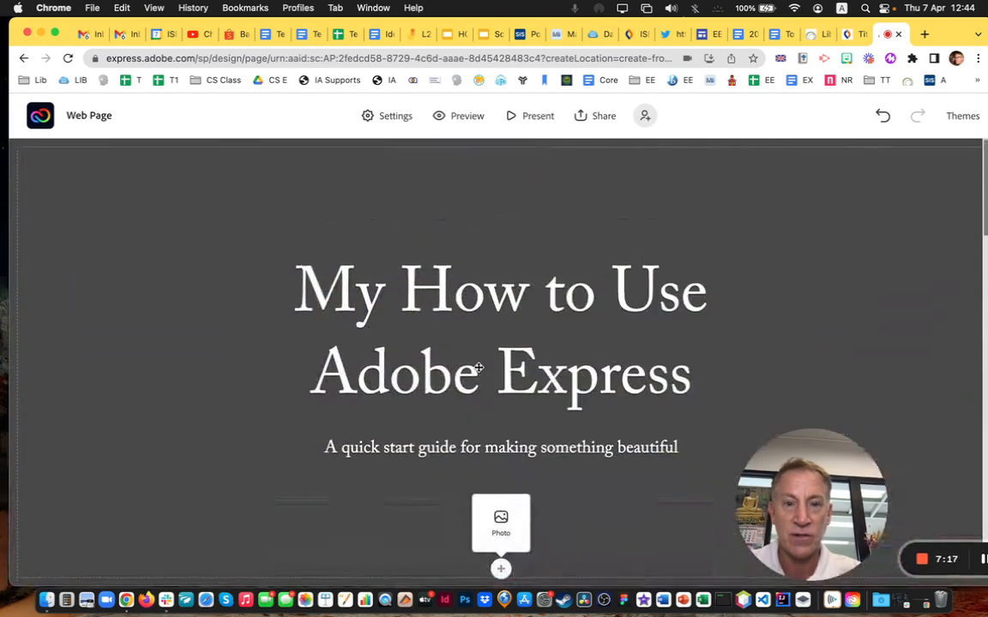
Insert a button block below the caption and label it 'Instructional Video'
scroll(479, 371, "down", 15)
scroll(484, 378, "down", 5)
scroll(481, 377, "up", 2)
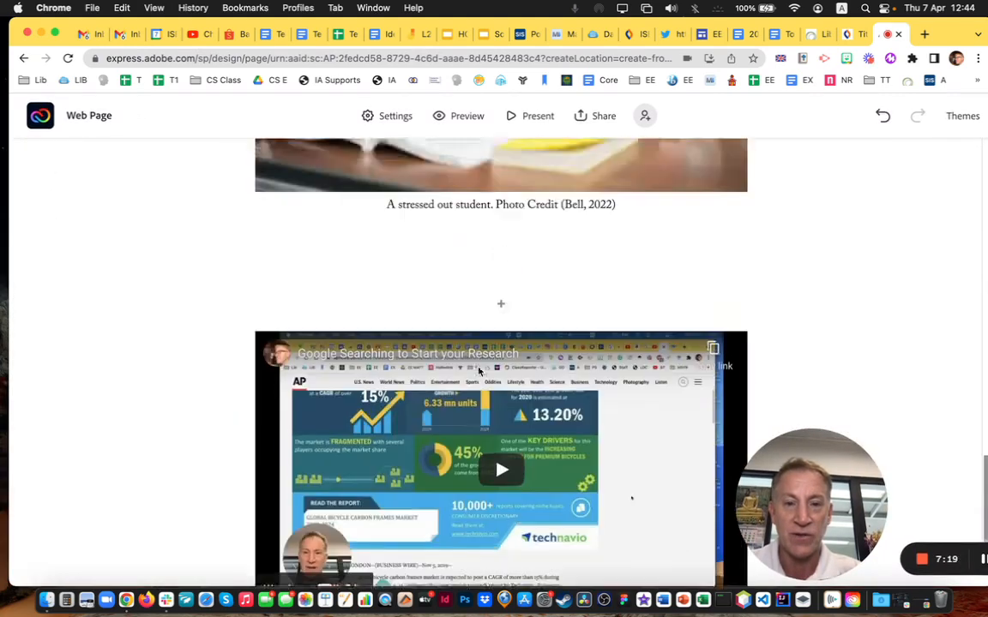
left_click(502, 376)
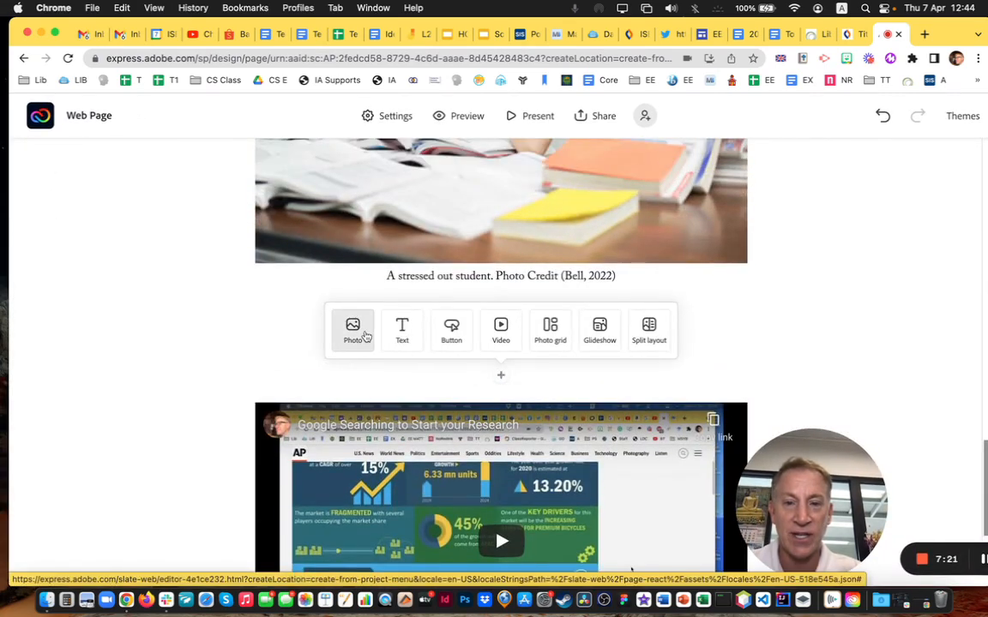
left_click(451, 334)
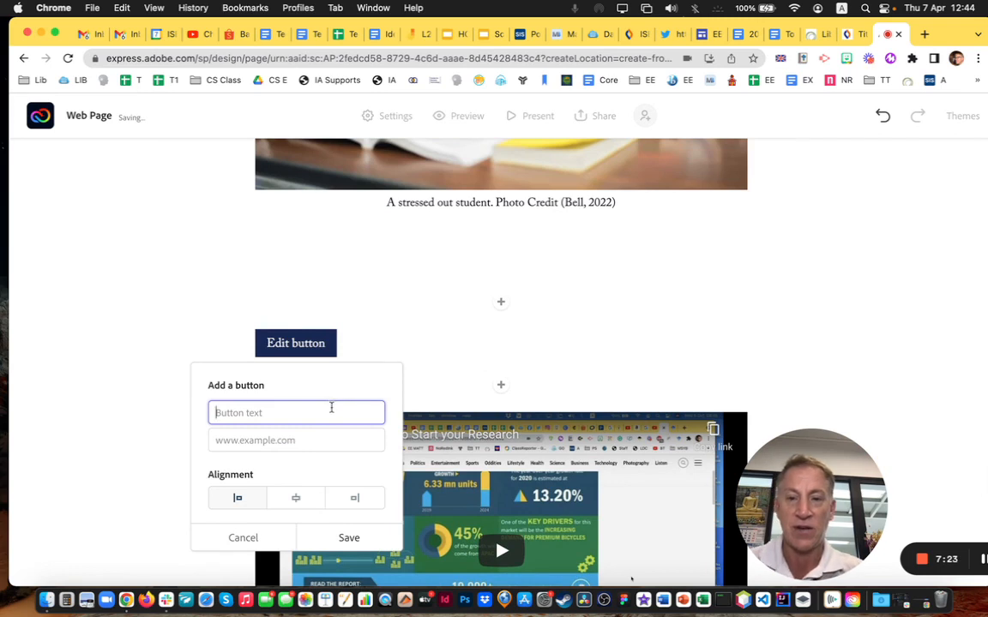
type("Take me to an Instructi")
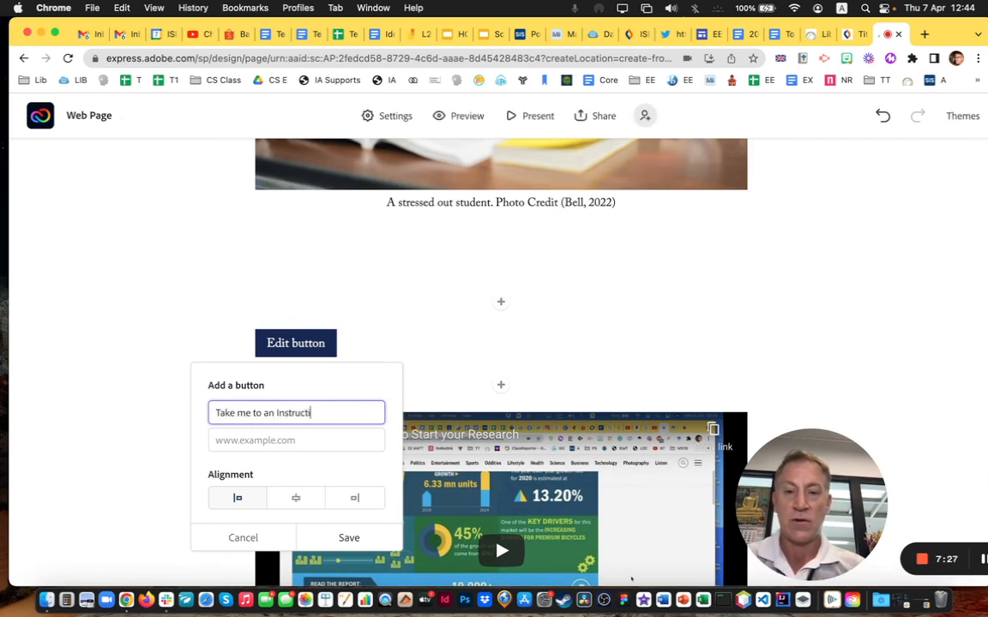
type("onal Video")
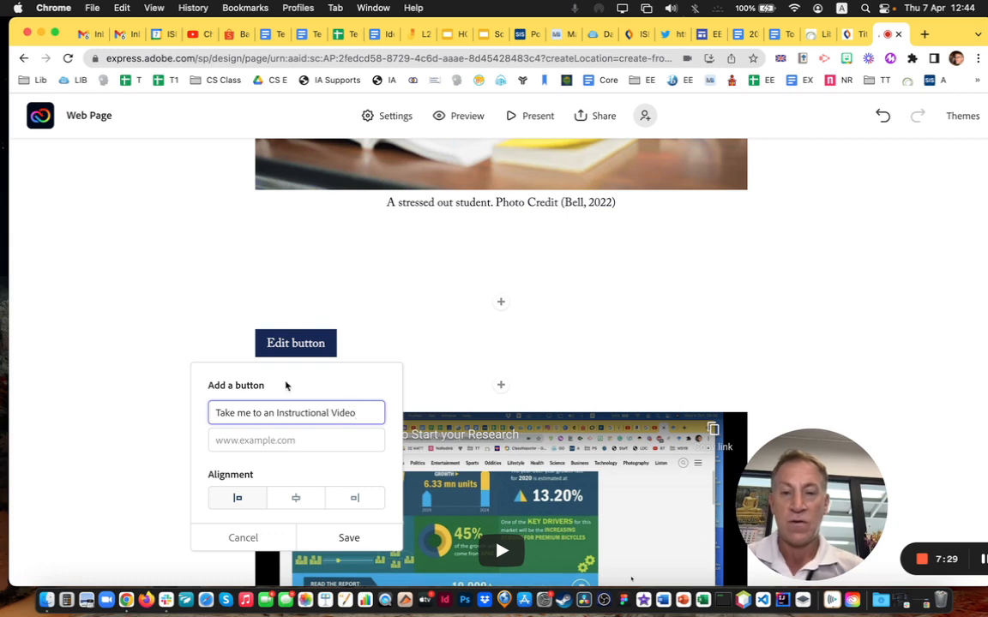
left_click_drag(276, 412, 208, 418)
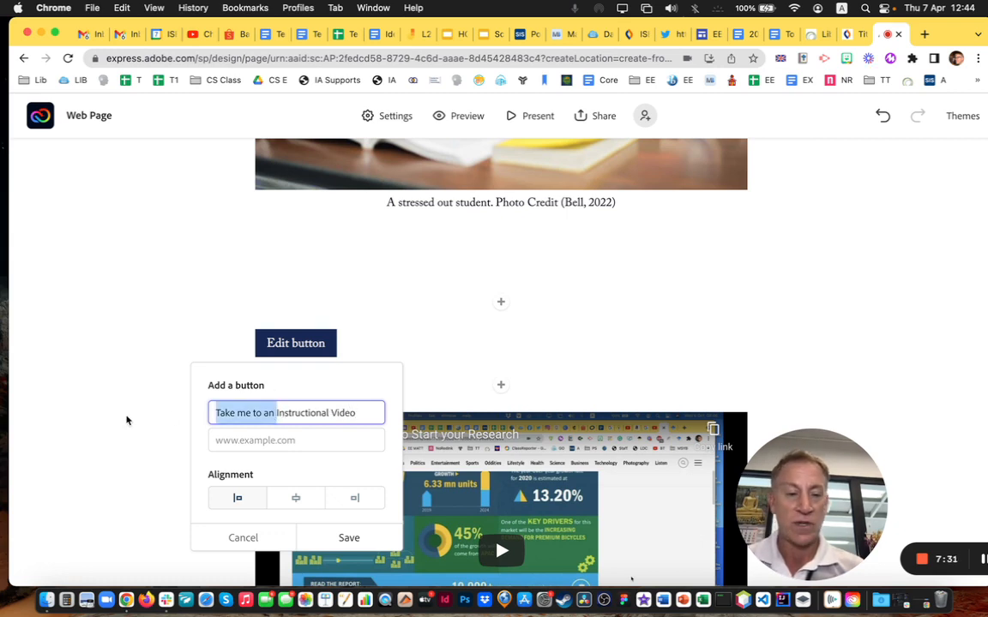
key("BackSpace")
Link the button to the copied YouTube URL, centre it, save, and recheck its settings
left_click(264, 441)
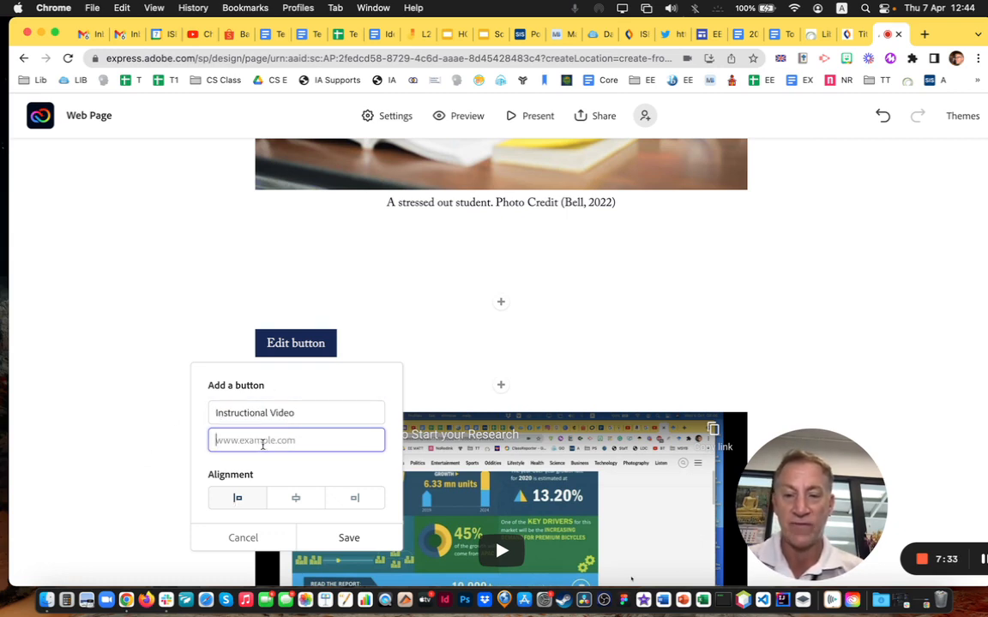
type("www.youtube.com/watch?v=1IL7Y9jS9Nc")
left_click(301, 502)
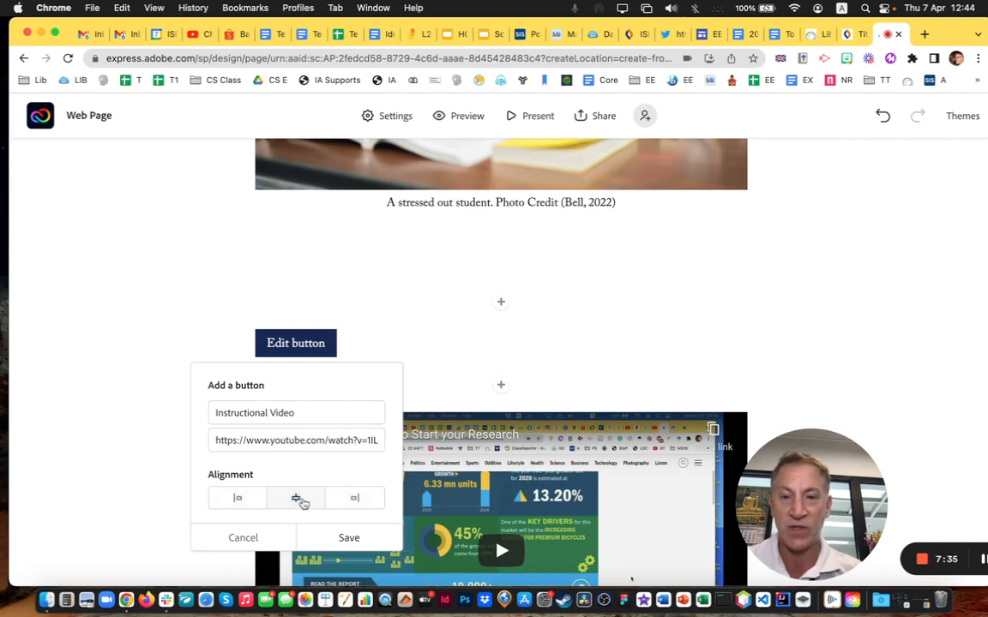
left_click(348, 538)
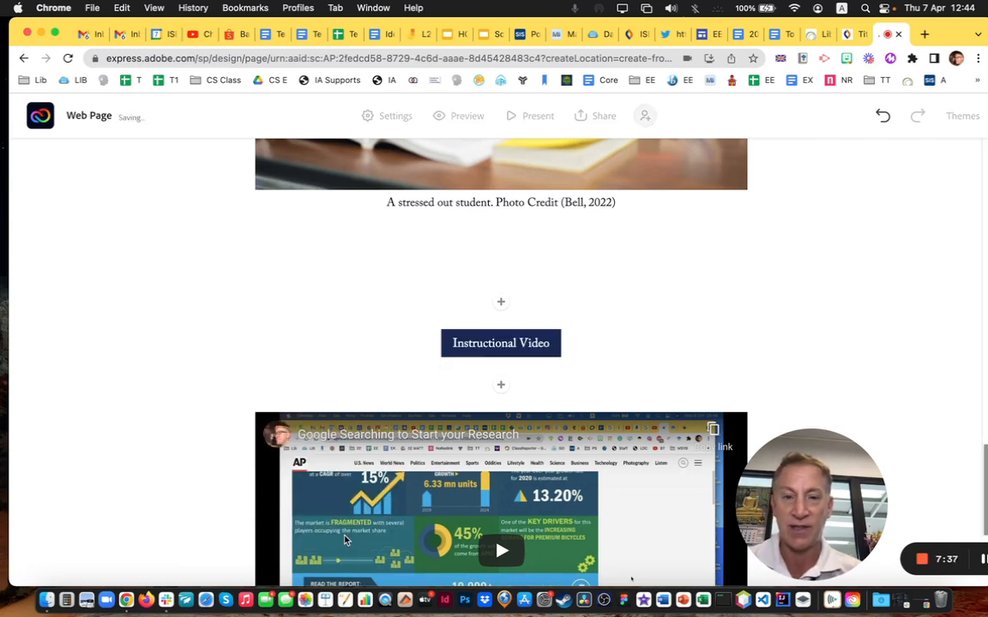
left_click(532, 344)
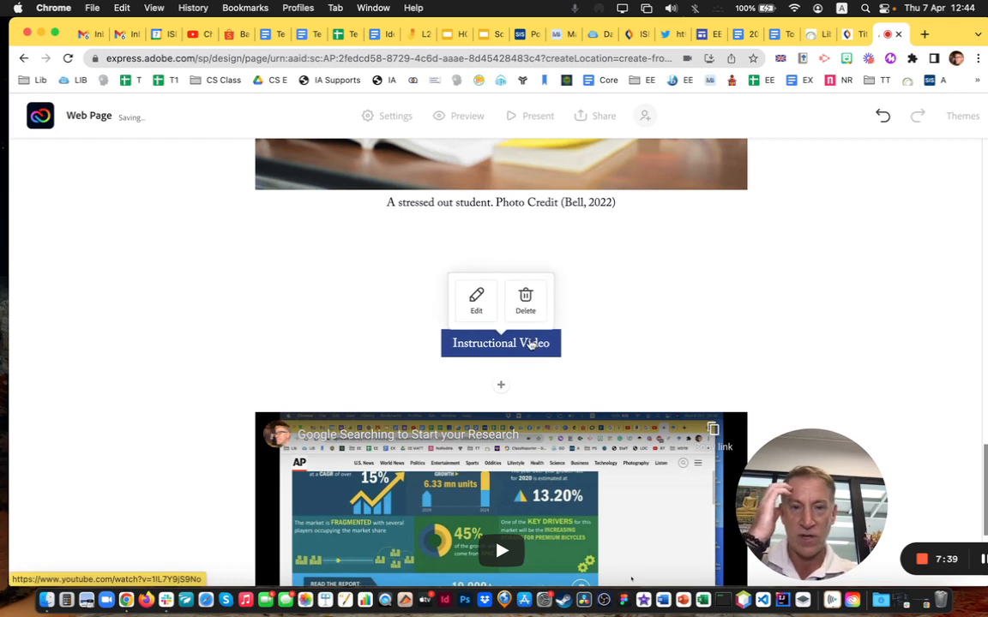
left_click(476, 300)
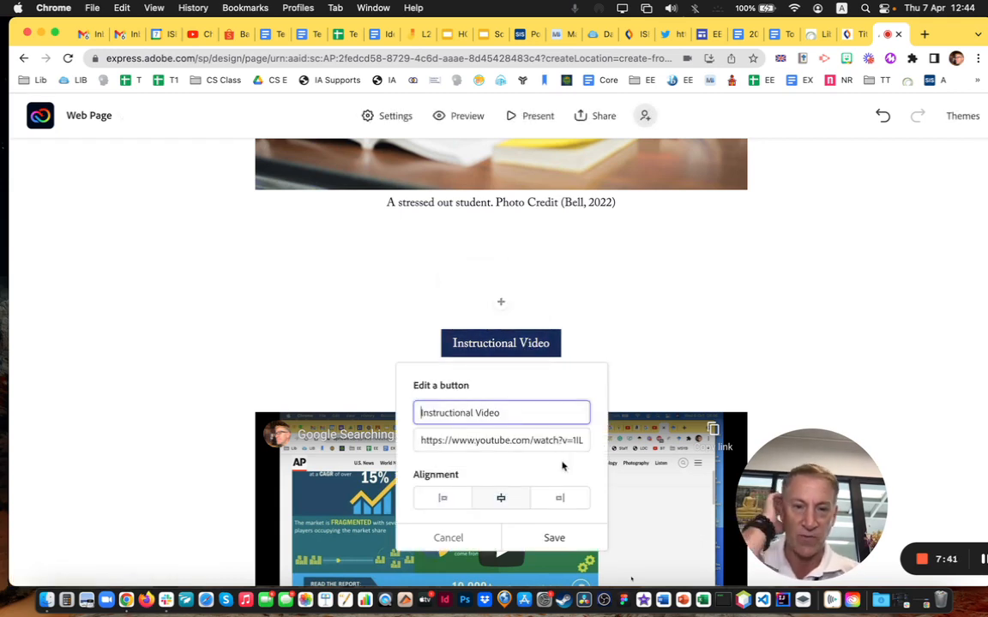
left_click(660, 310)
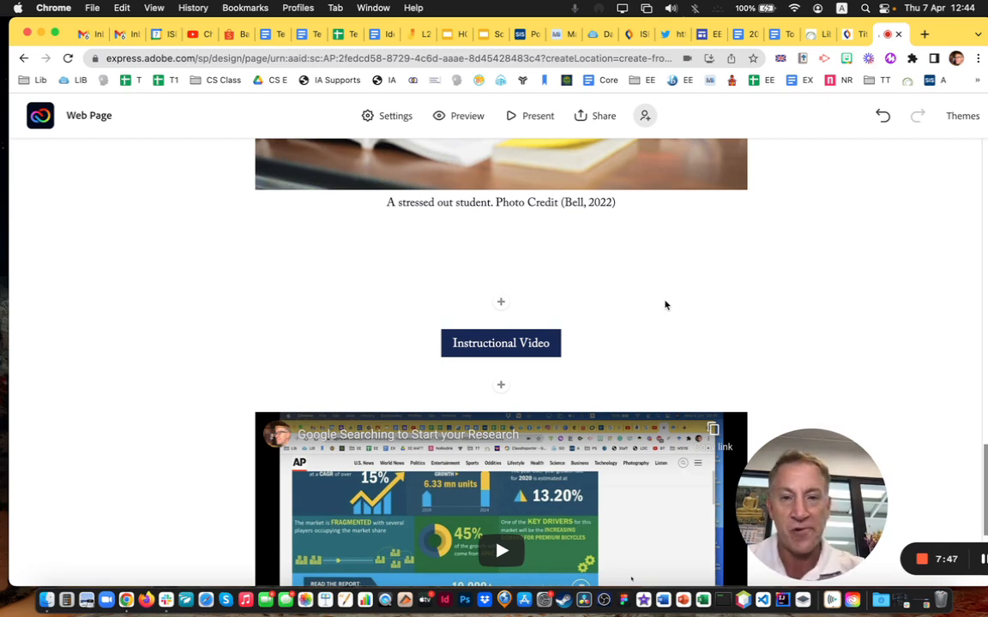
scroll(609, 269, "down", 2)
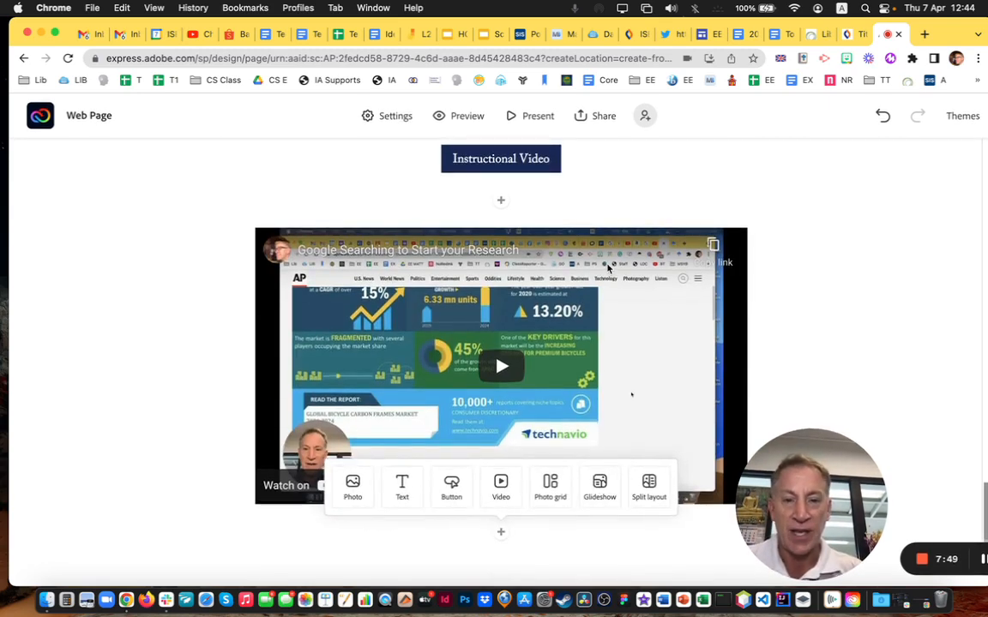
Set the title banner background to the featured stock photo of hands on tie-dye fabric
scroll(608, 270, "up", 1)
scroll(607, 269, "up", 10)
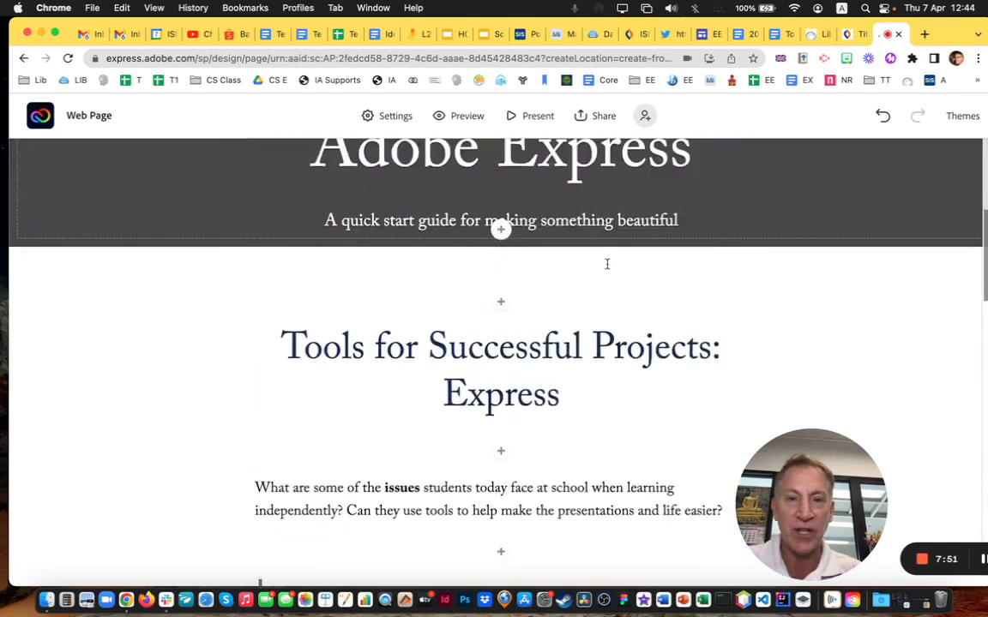
scroll(609, 262, "down", 3)
scroll(609, 266, "up", 3)
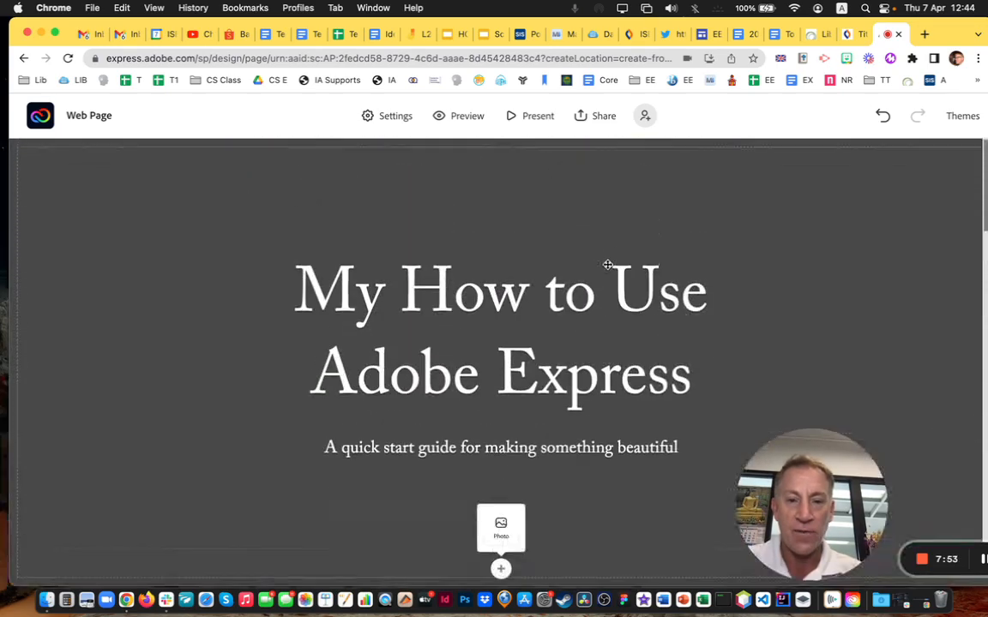
left_click(503, 521)
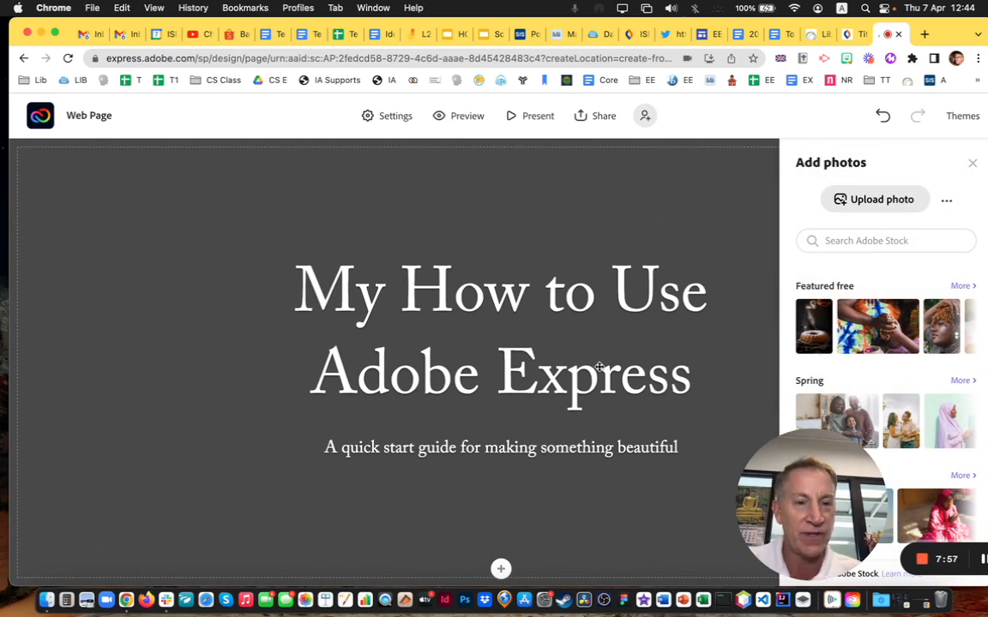
left_click(877, 336)
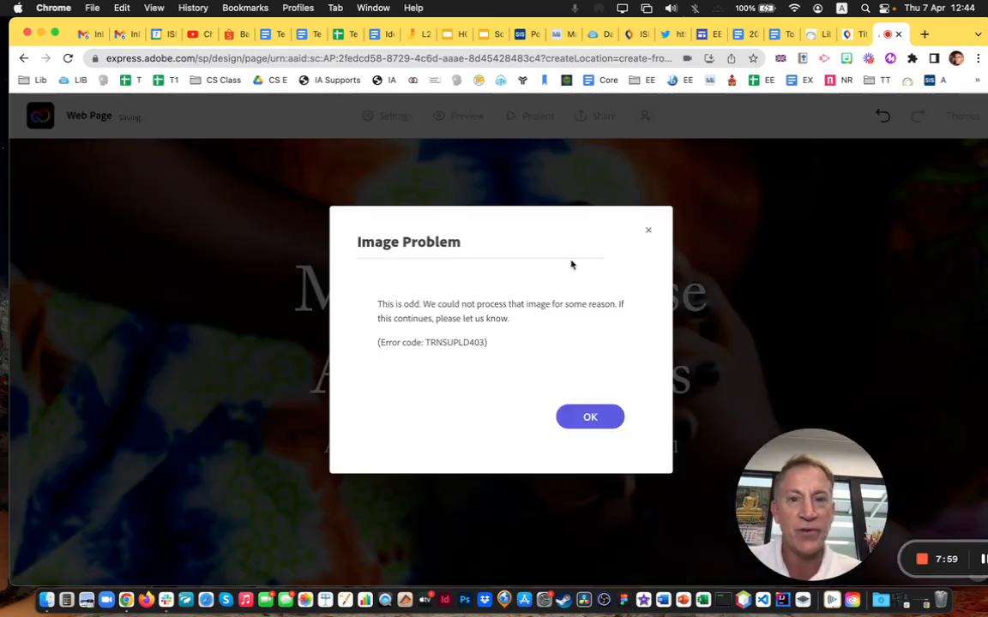
left_click(568, 411)
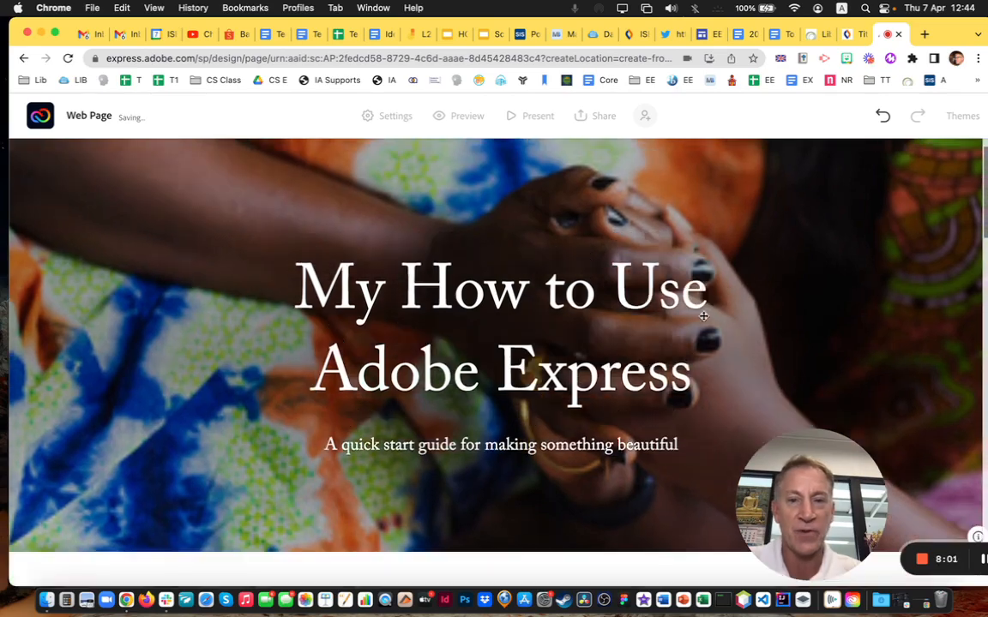
scroll(703, 317, "down", 10)
scroll(703, 317, "down", 15)
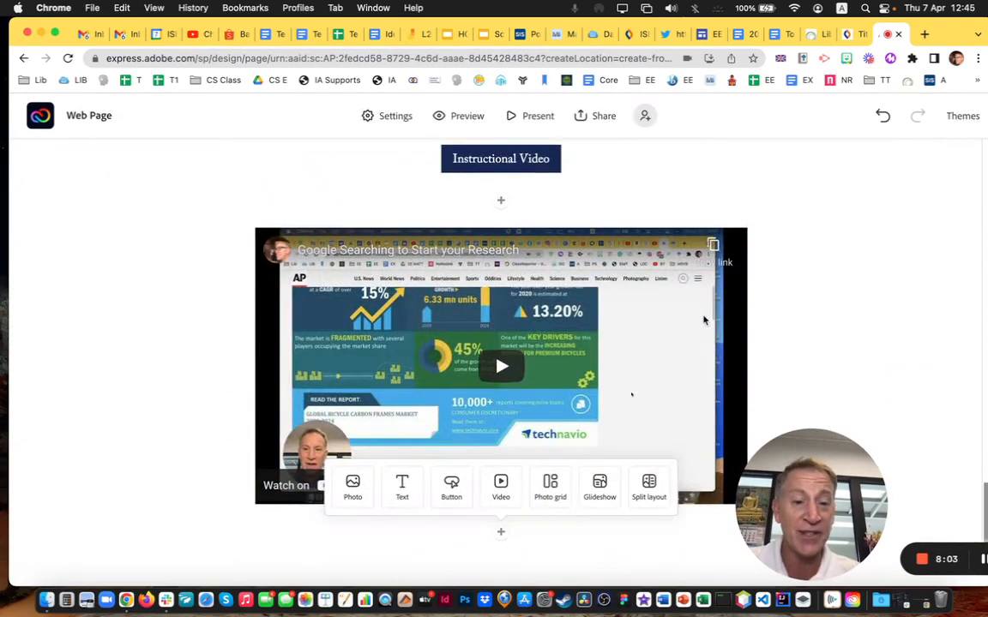
scroll(703, 324, "up", 20)
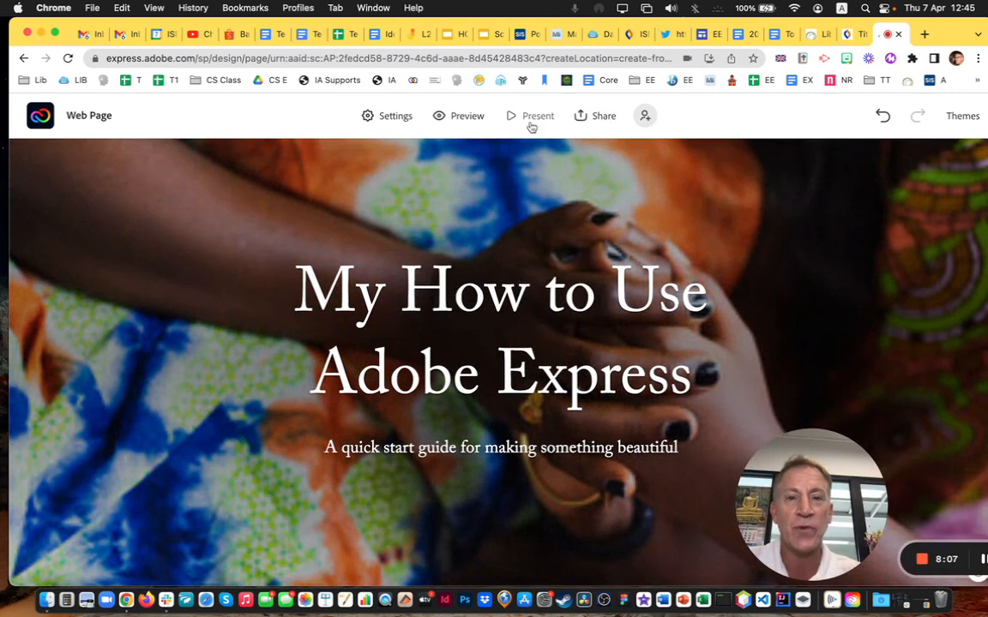
Preview the web page and scroll through it, down past the Instructional Video button and embedded video
left_click(466, 117)
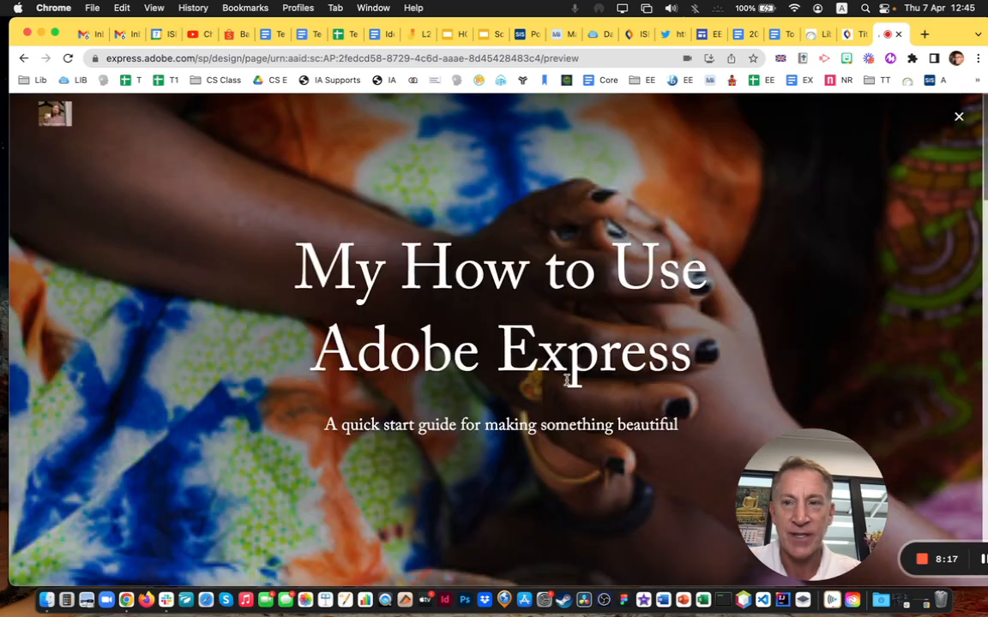
scroll(566, 381, "down", 10)
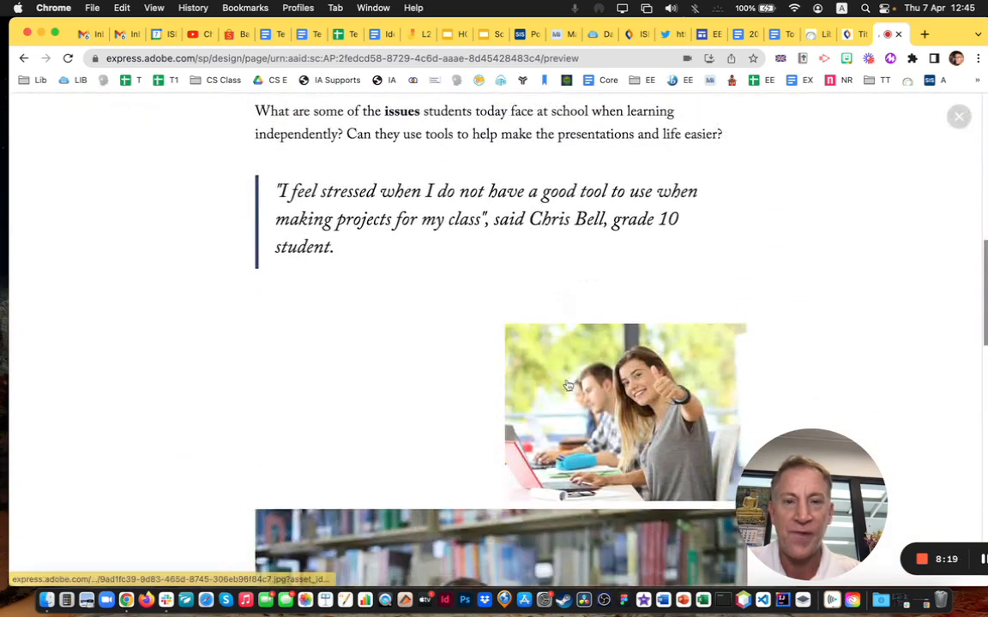
scroll(431, 435, "down", 6)
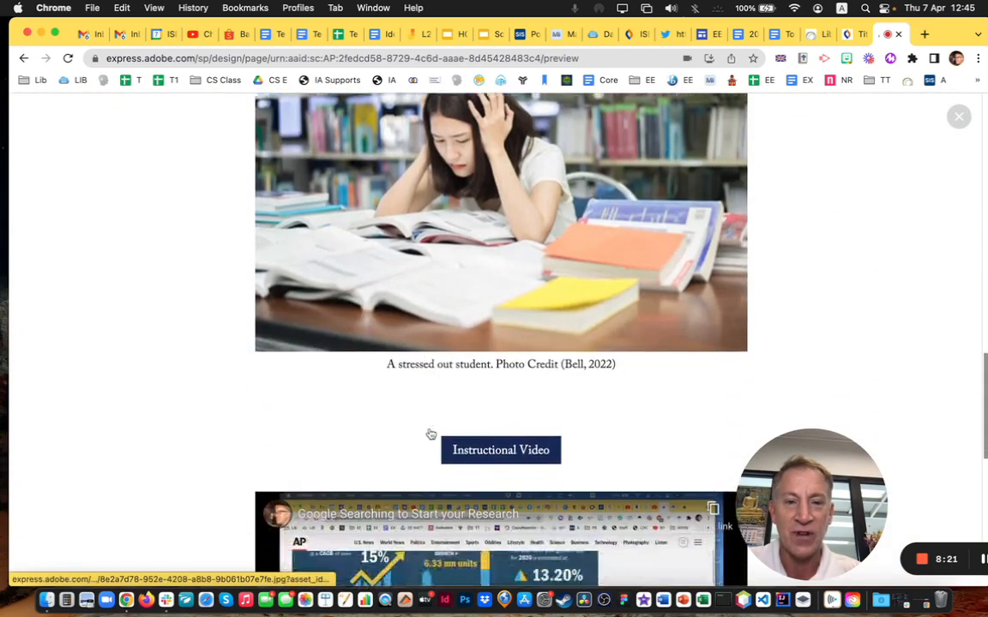
scroll(431, 435, "down", 6)
scroll(430, 435, "up", 10)
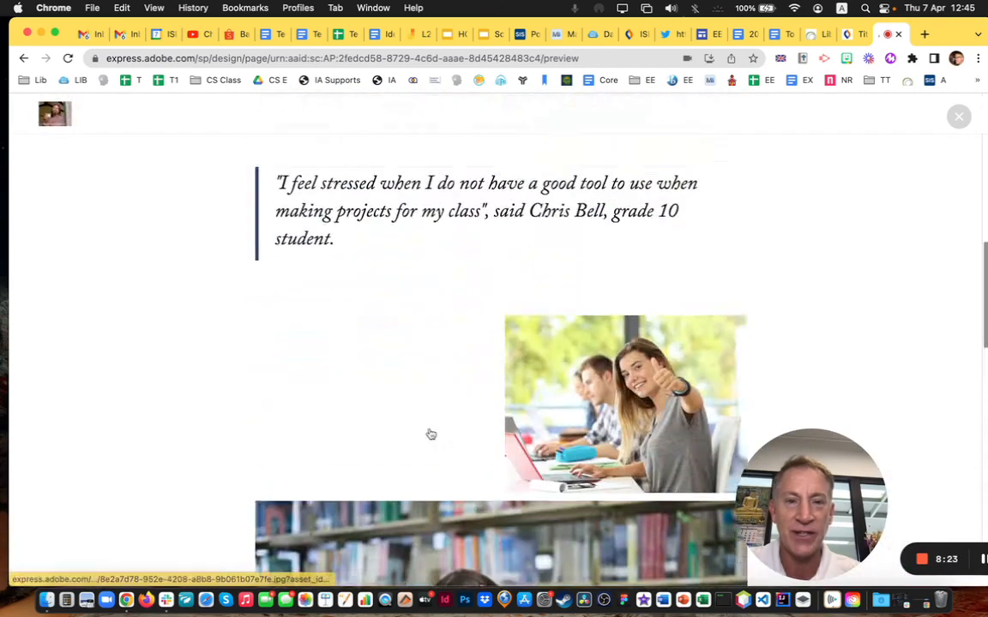
scroll(472, 199, "down", 8)
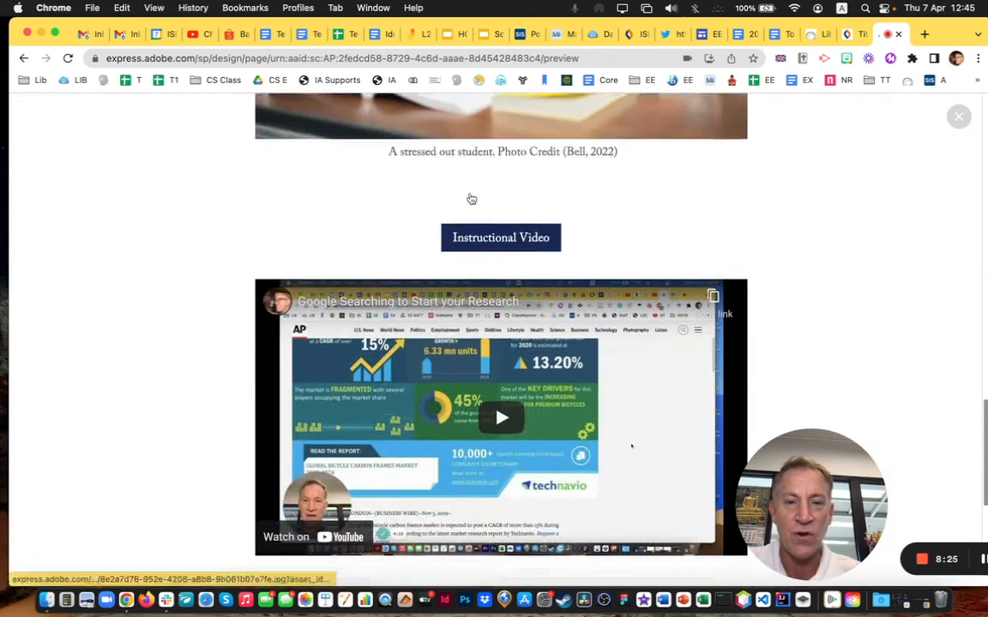
scroll(472, 199, "down", 5)
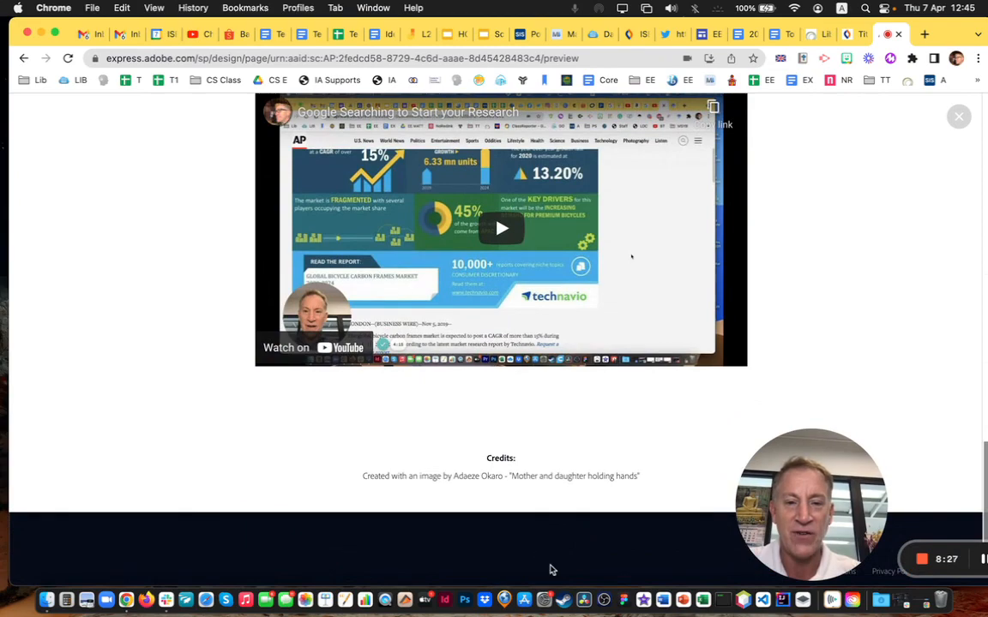
scroll(552, 569, "down", 3)
scroll(552, 570, "up", 15)
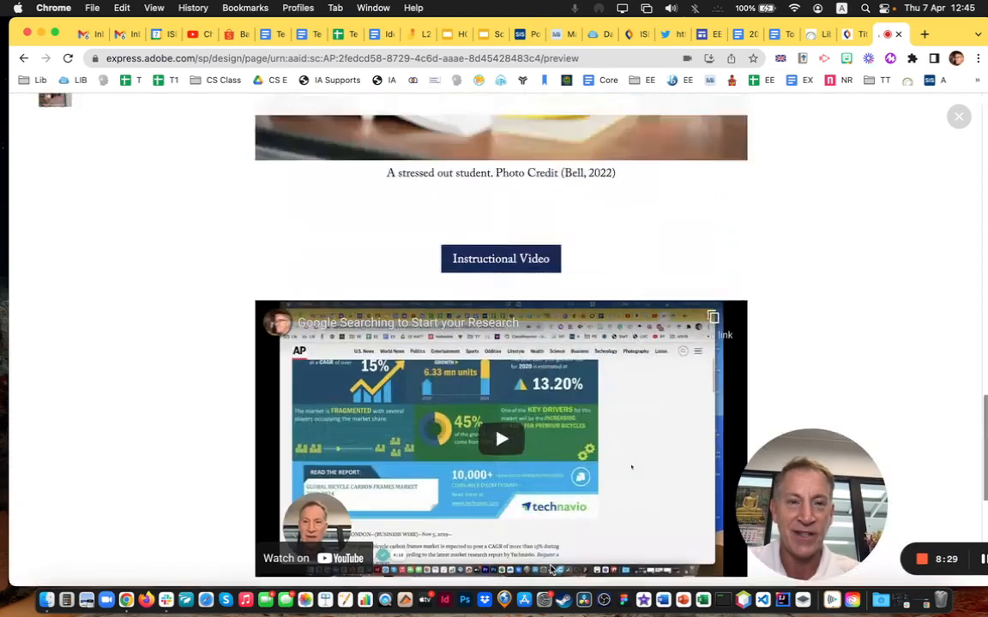